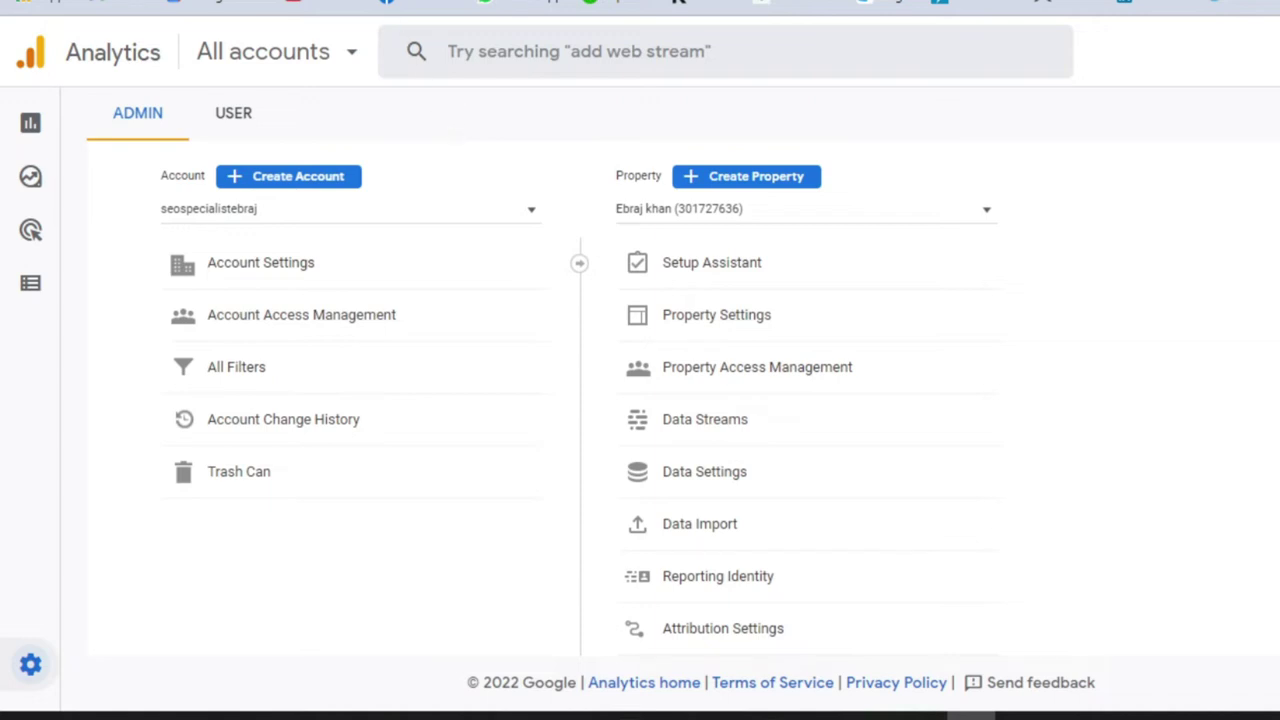
Switch to the Google Analytics Setup document in Google Docs and read through its setup instructions from Step 1 to Step 5
key("ctrl+Tab")
key("ctrl+shift+Tab")
key("ctrl+Tab")
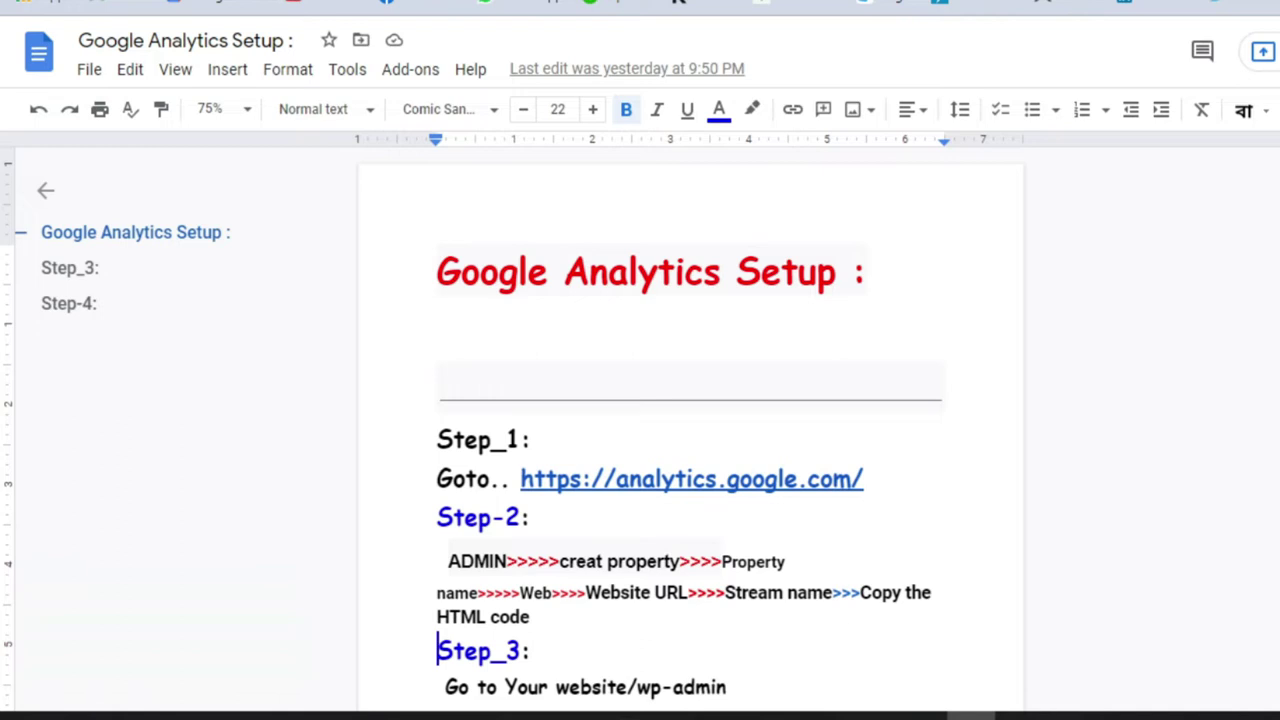
scroll(690, 430, "down", 3)
scroll(690, 430, "down", 3)
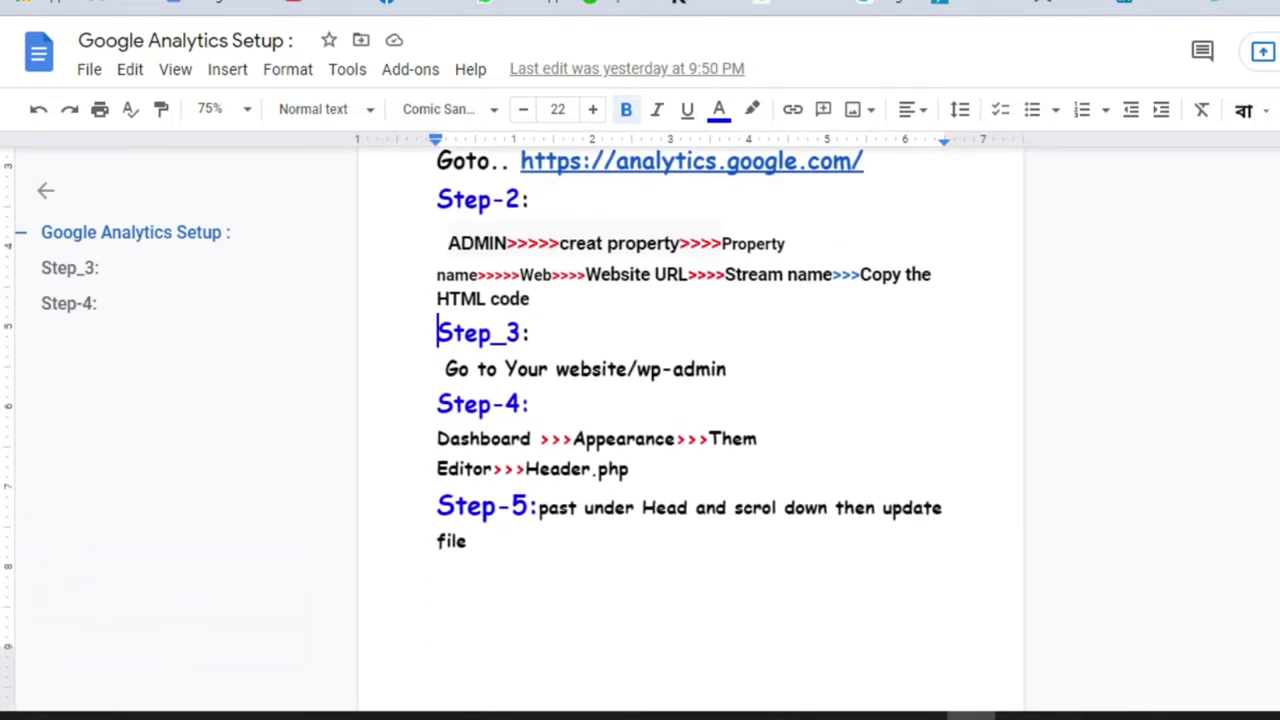
scroll(690, 430, "up", 1)
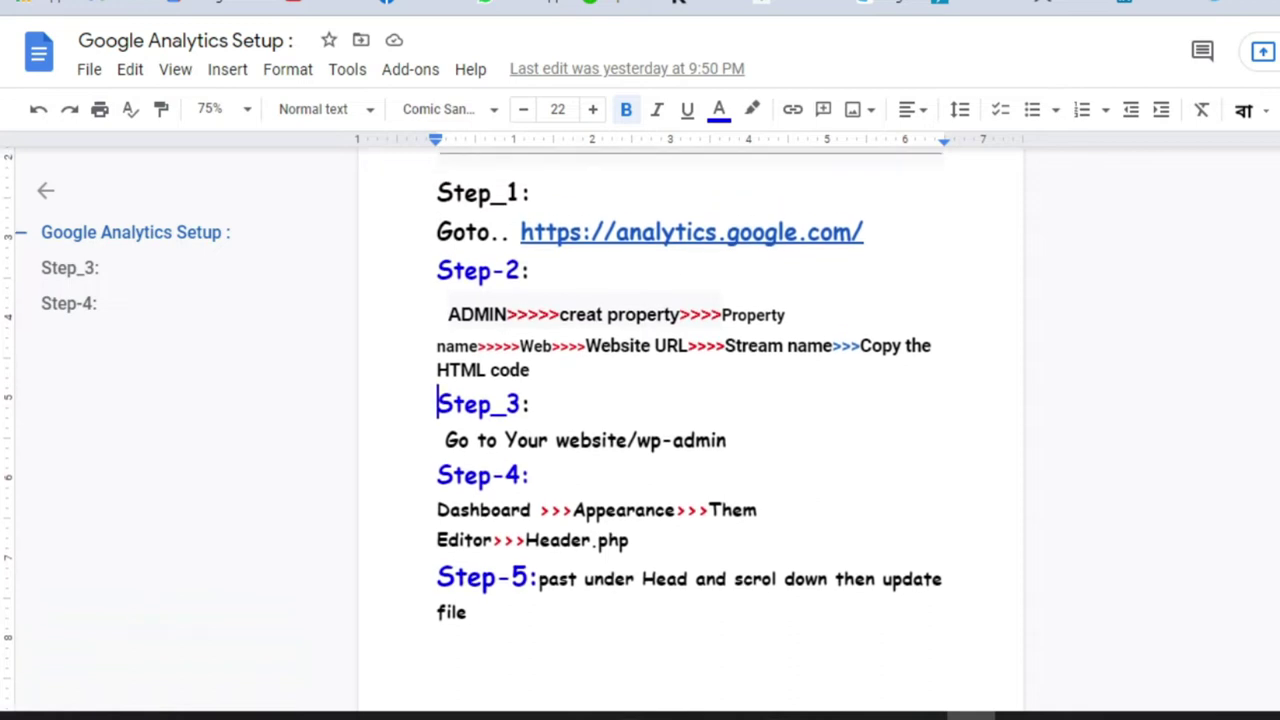
scroll(690, 430, "up", 1)
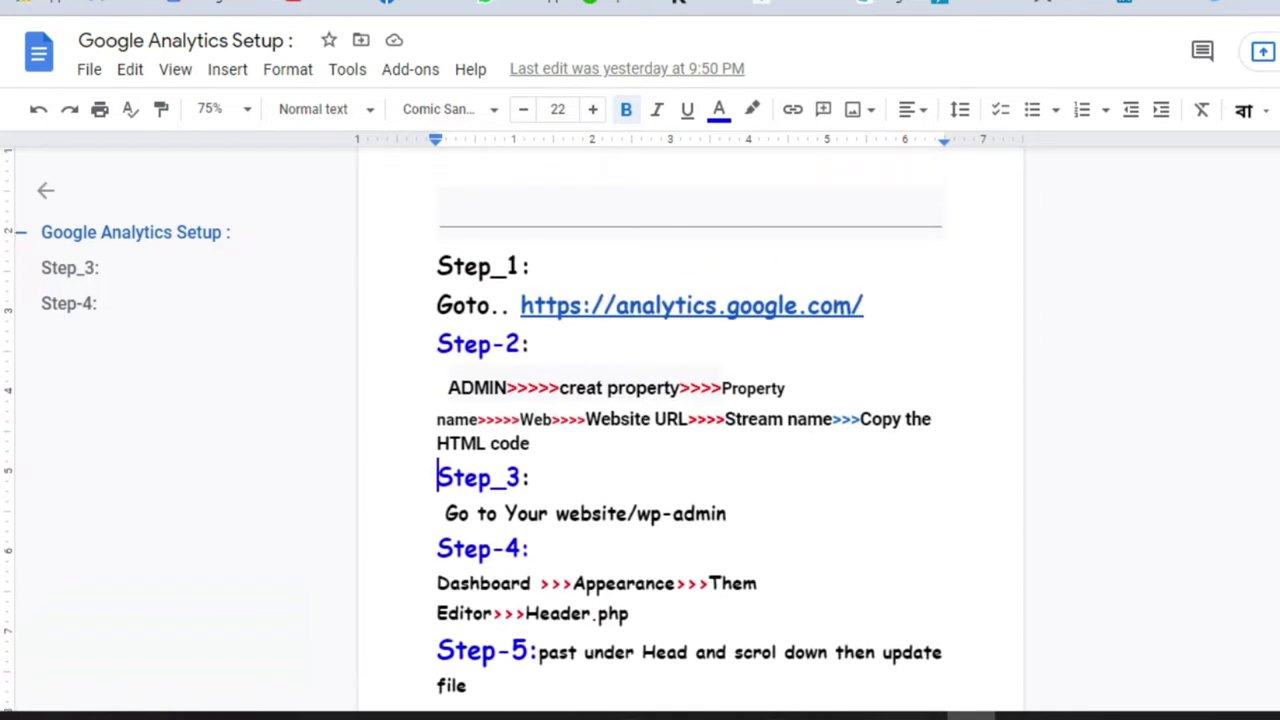
scroll(690, 430, "down", 1)
scroll(690, 430, "up", 4)
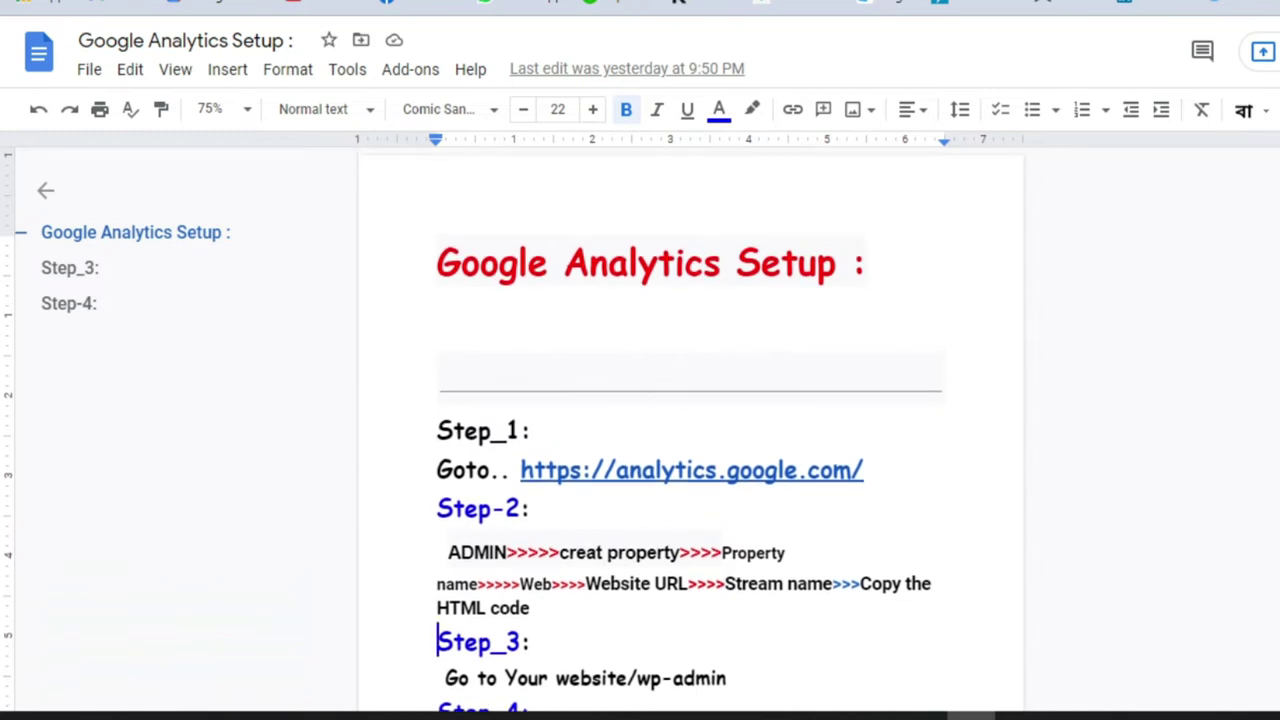
scroll(690, 430, "down", 1)
scroll(690, 430, "up", 1)
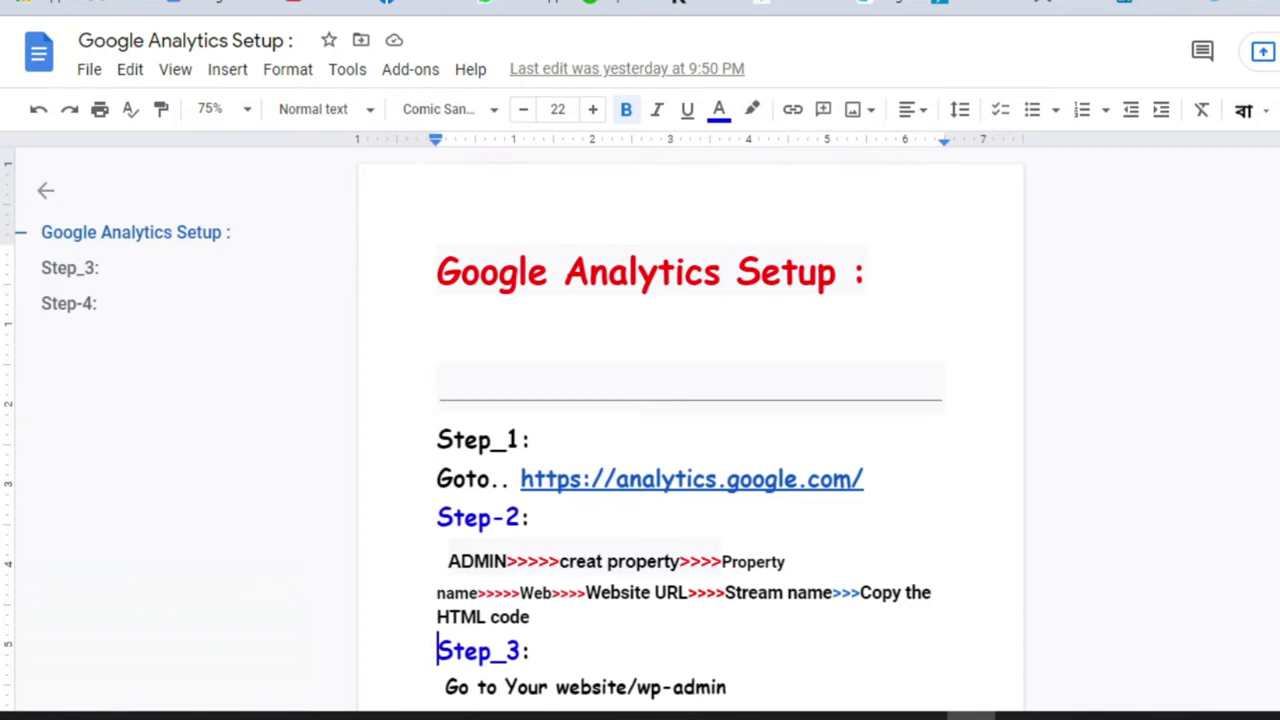
key("ctrl+Tab")
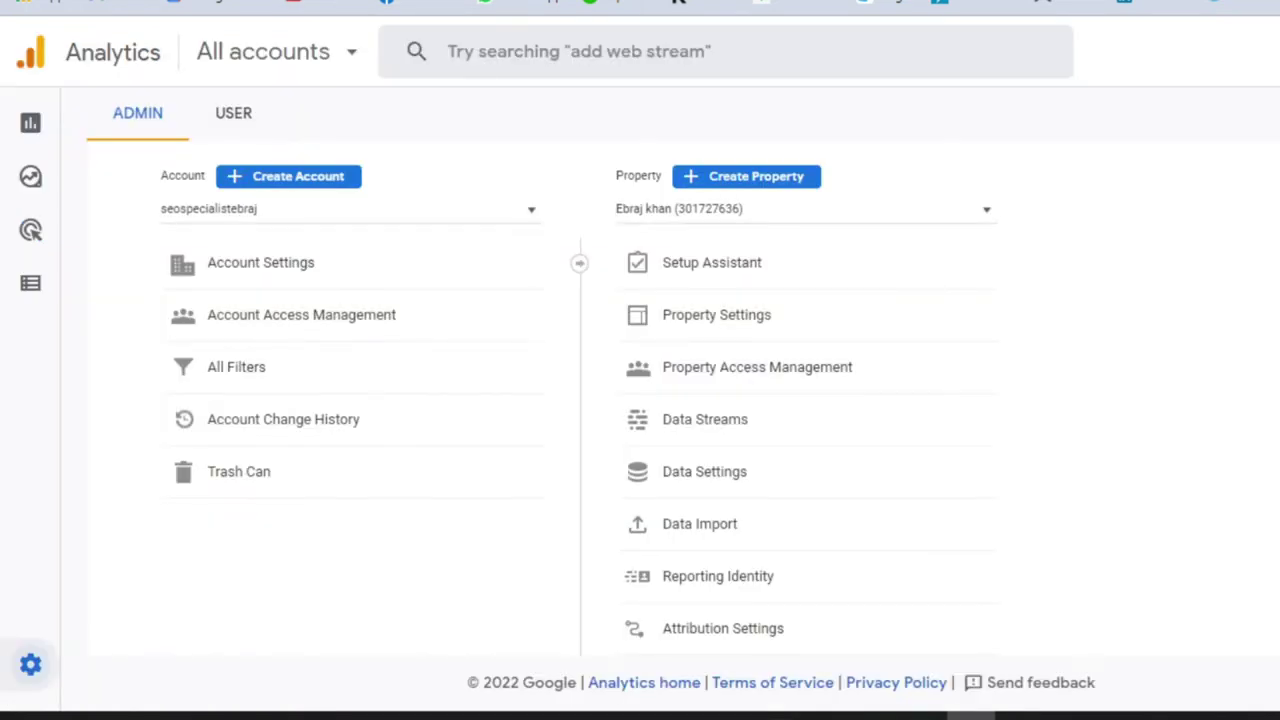
key("ctrl+shift+Tab")
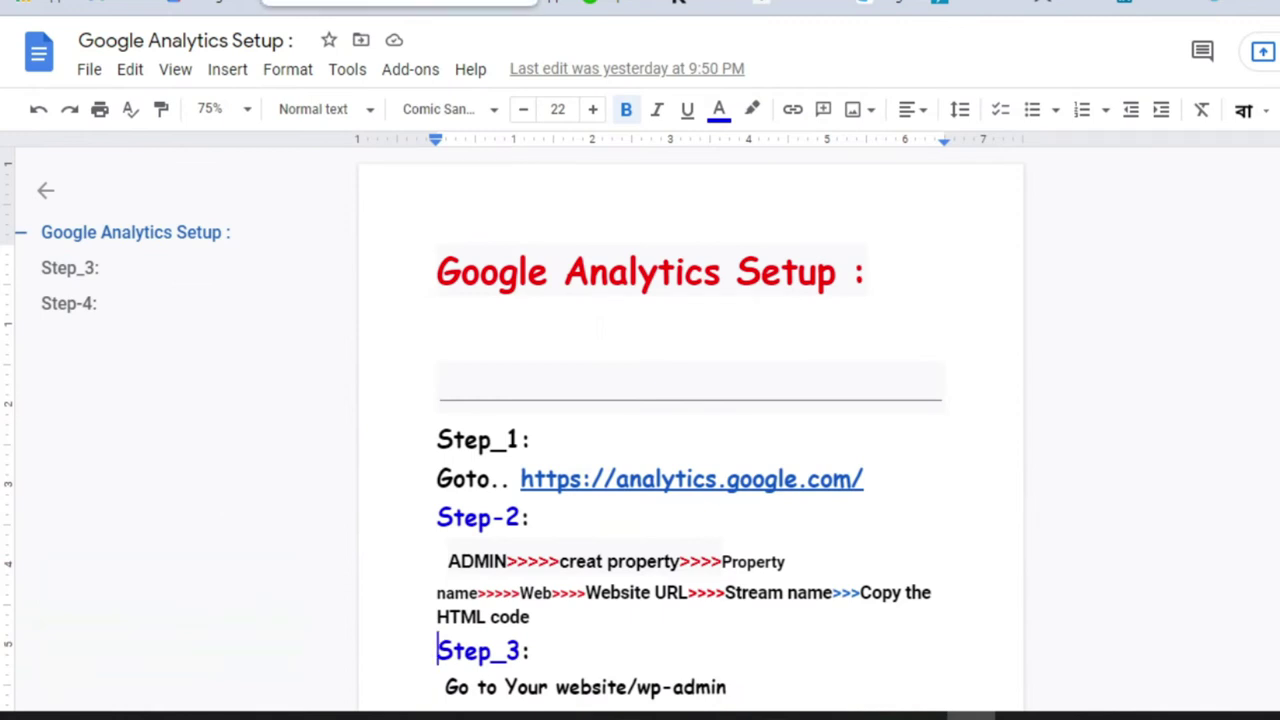
key("ctrl+Tab")
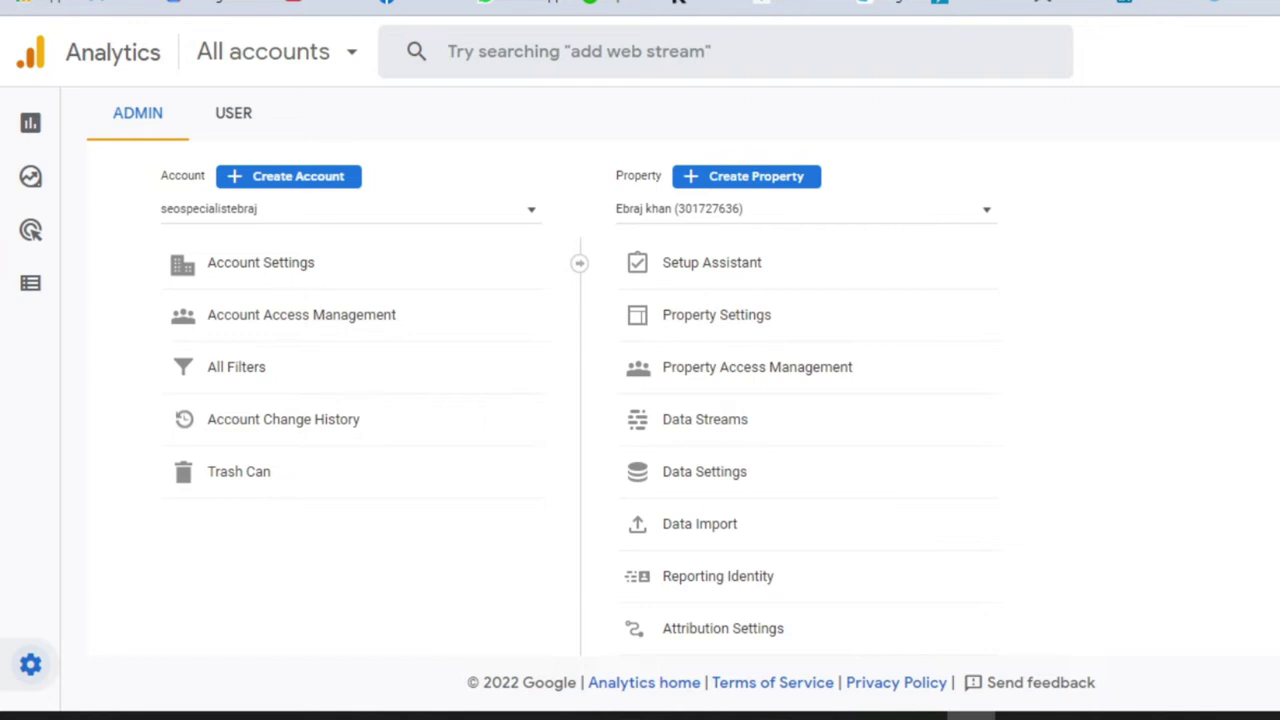
key("ctrl+shift+Tab")
Return to Google Analytics and start creating a new property in the current account
key("ctrl+Tab")
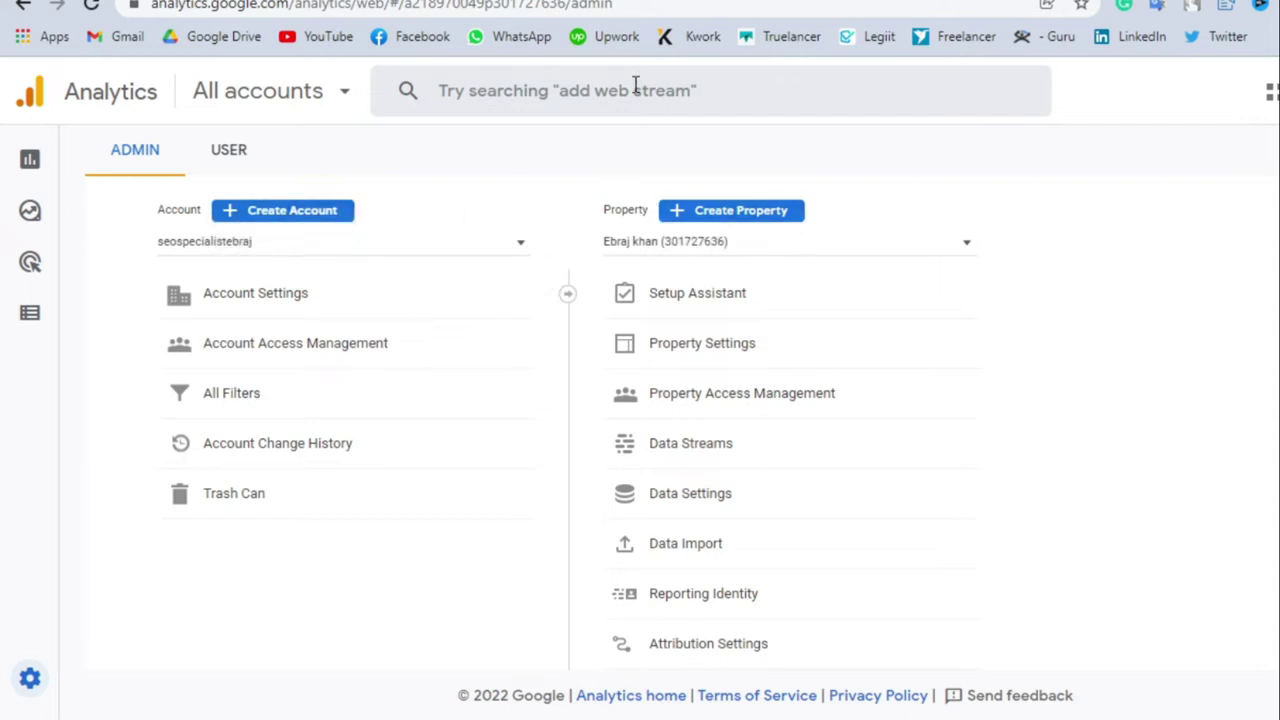
left_click(757, 221)
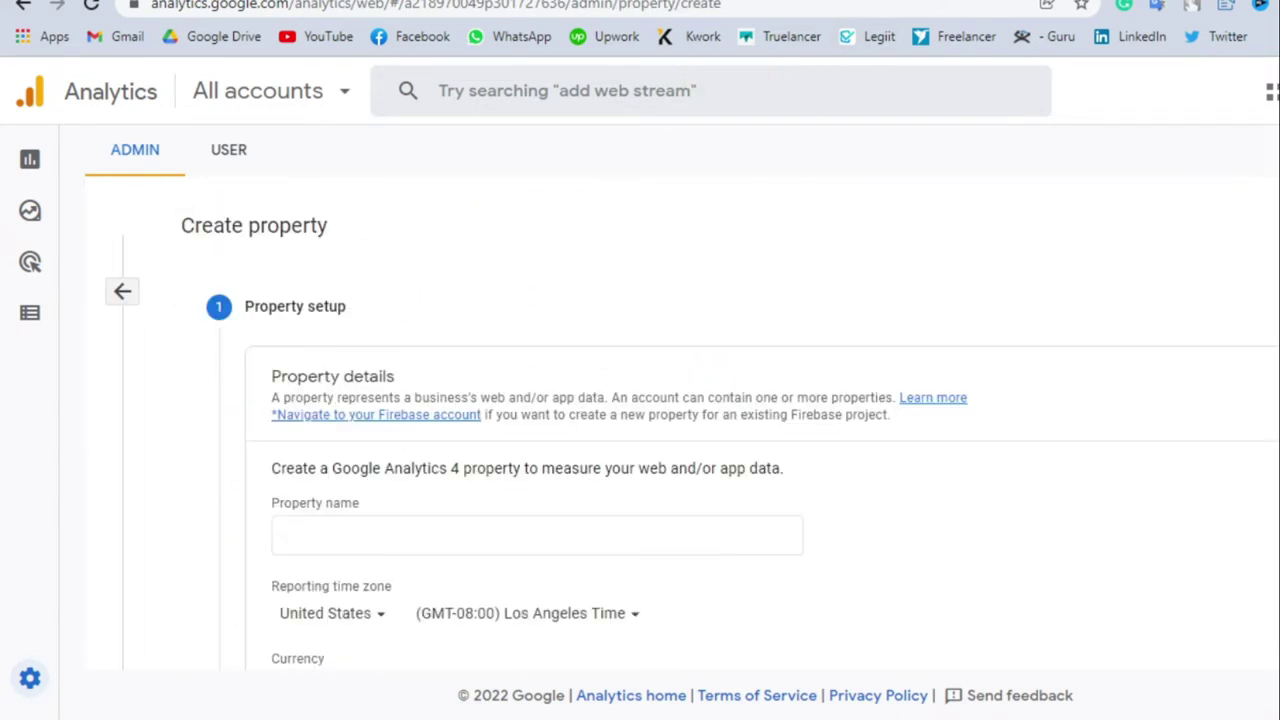
scroll(356, 400, "down", 3)
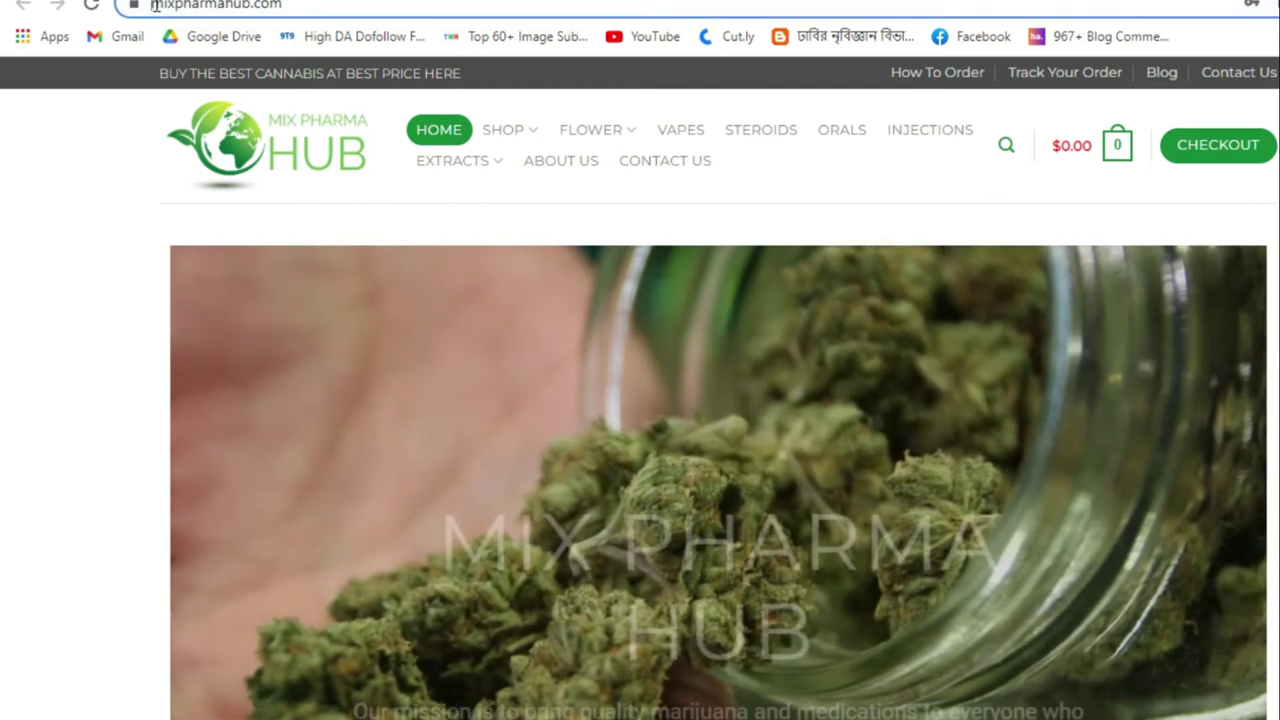
Copy mixpharmahub from the website's address and use it as the new property's name
left_click_drag(152, 5, 251, 5)
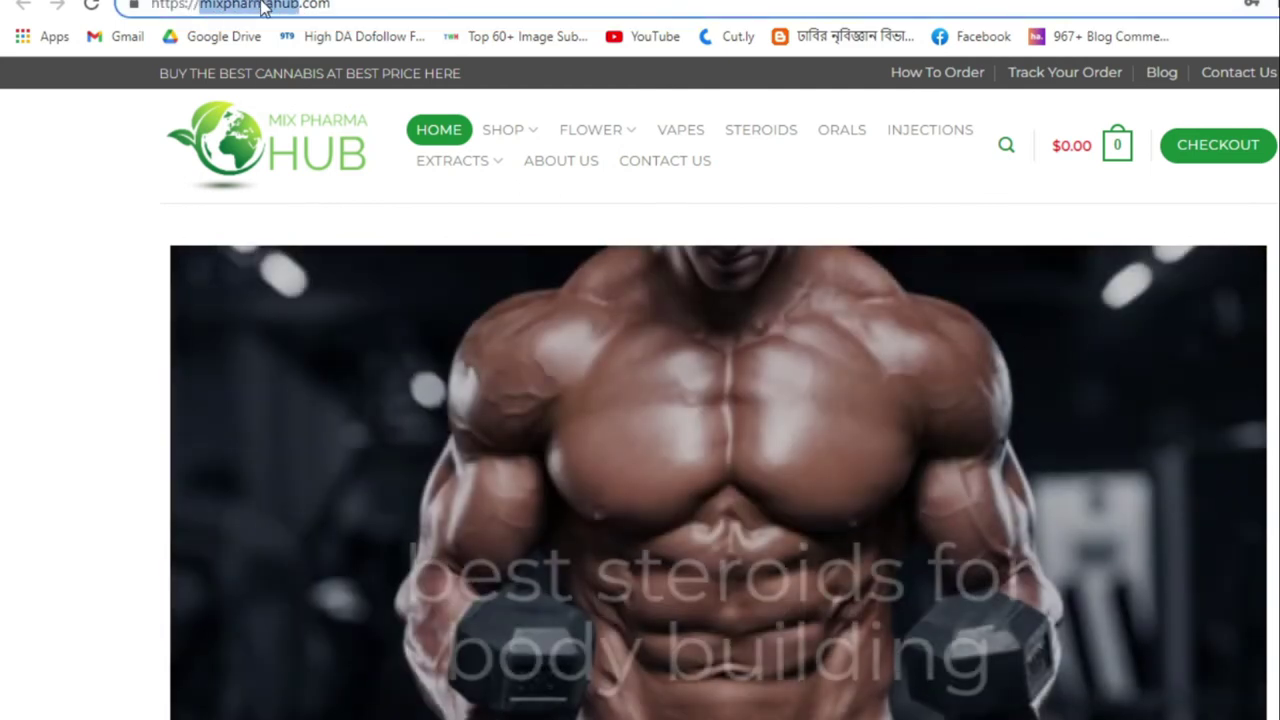
right_click(258, 5)
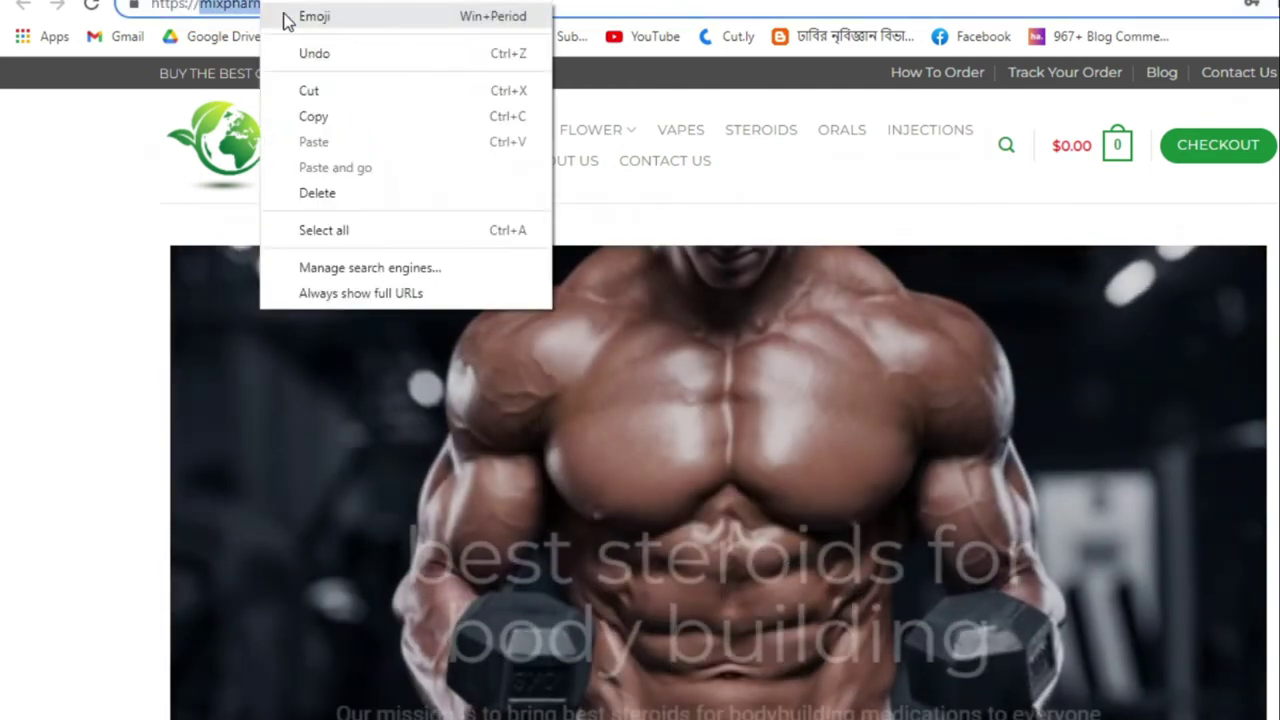
left_click(316, 116)
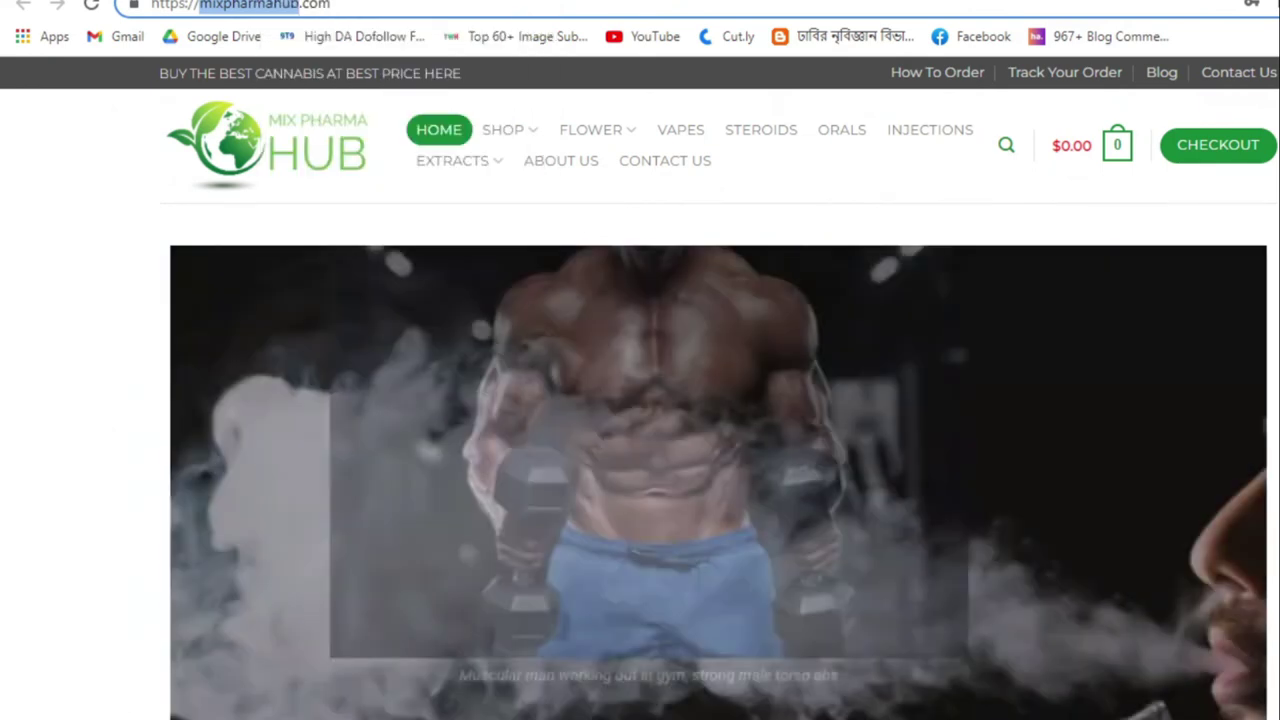
key("alt+Tab")
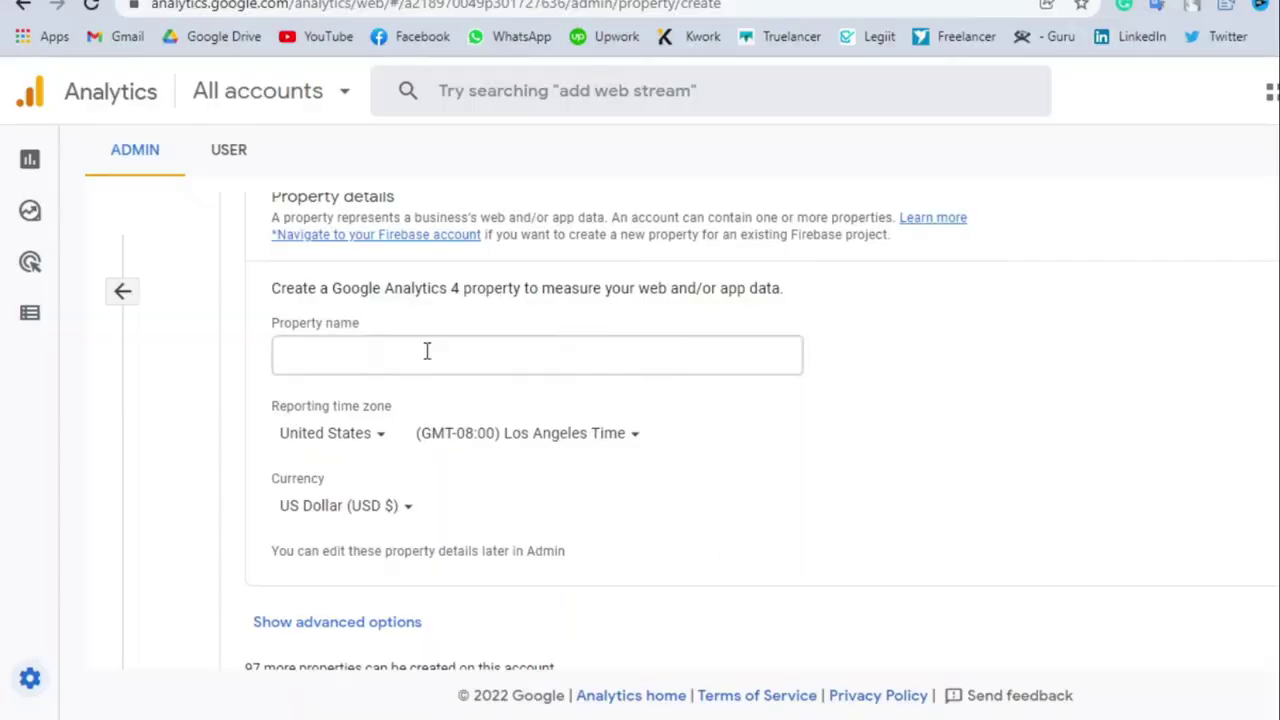
left_click(304, 352)
right_click(305, 355)
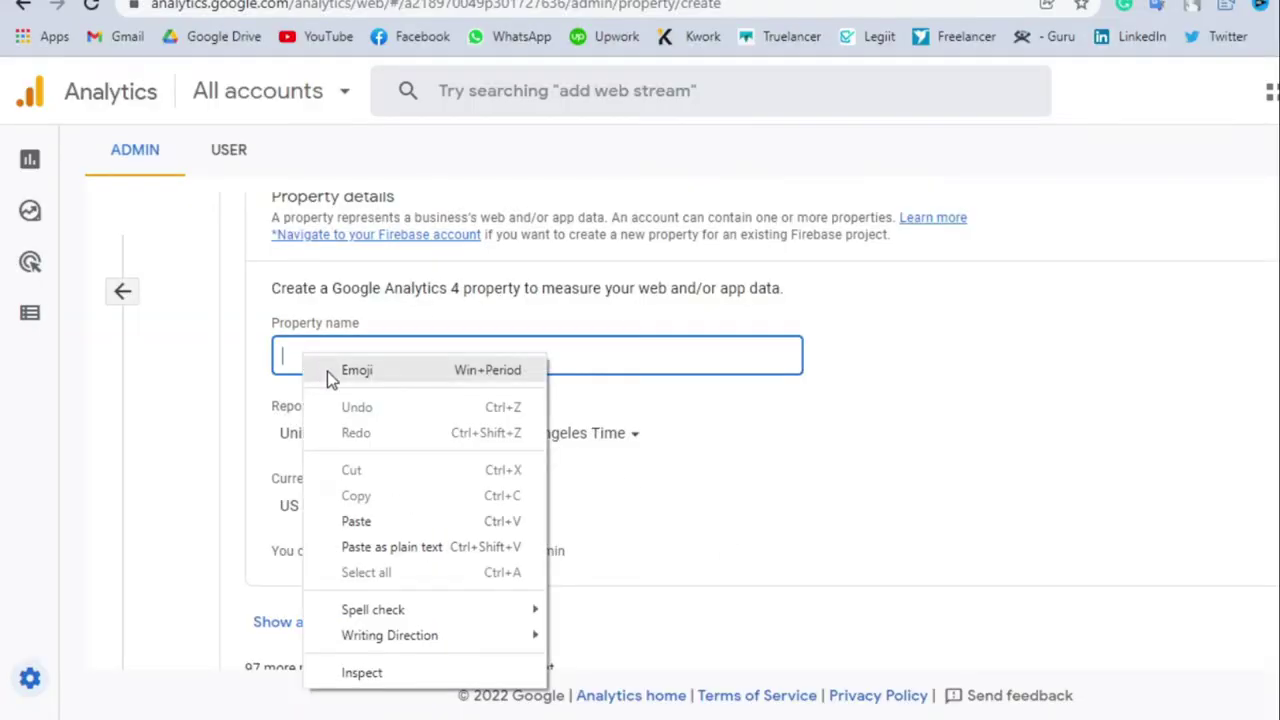
left_click(357, 521)
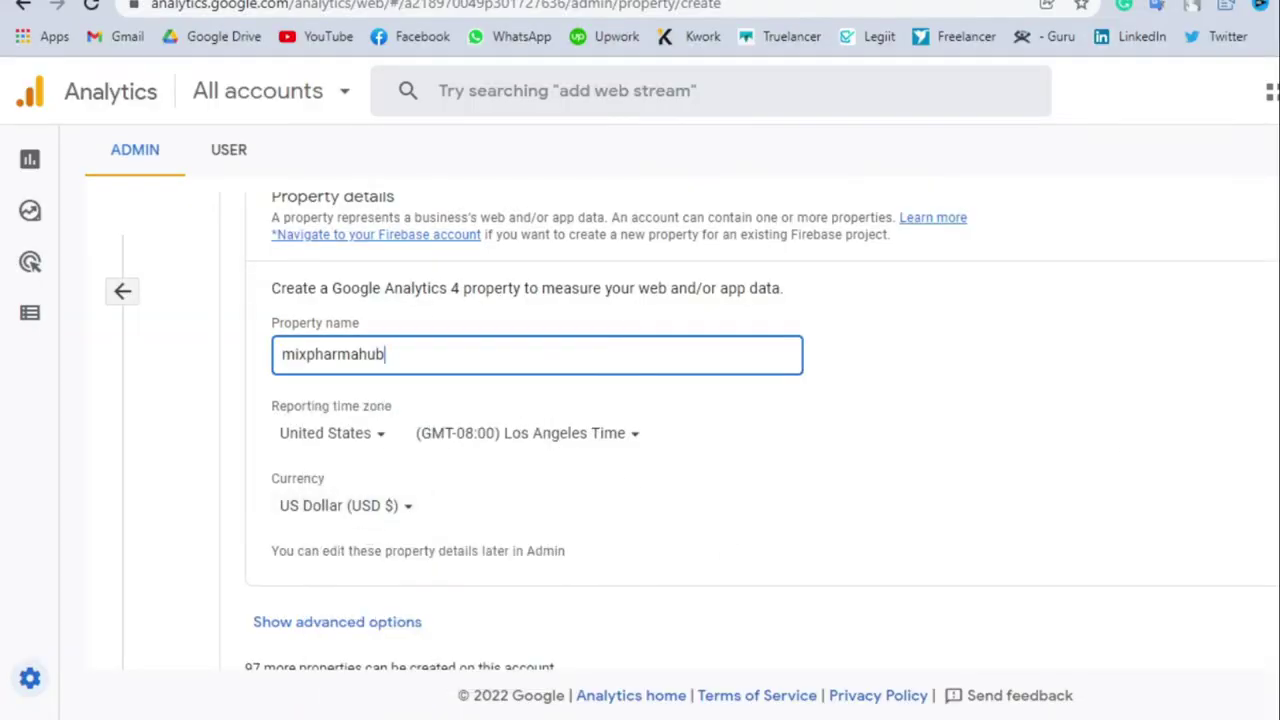
Keep the United States Los Angeles time zone and US Dollar currency, and continue to the business information
scroll(640, 430, "down", 2)
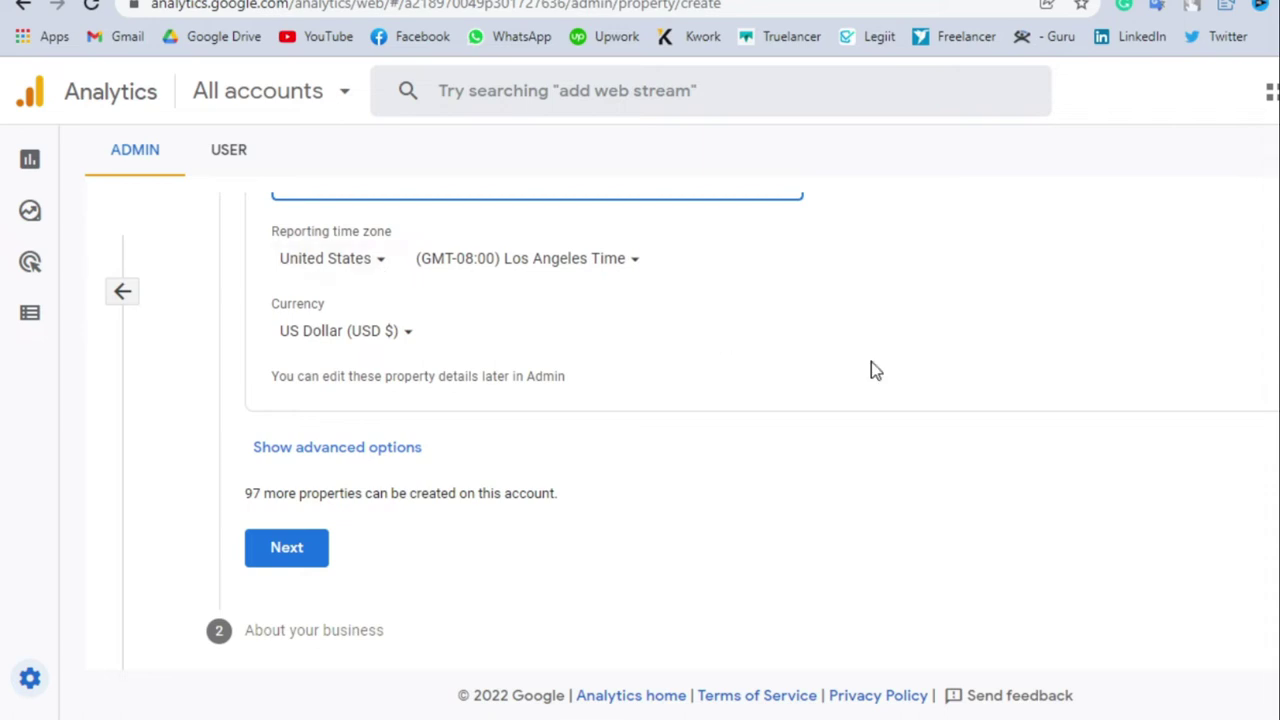
scroll(640, 430, "up", 2)
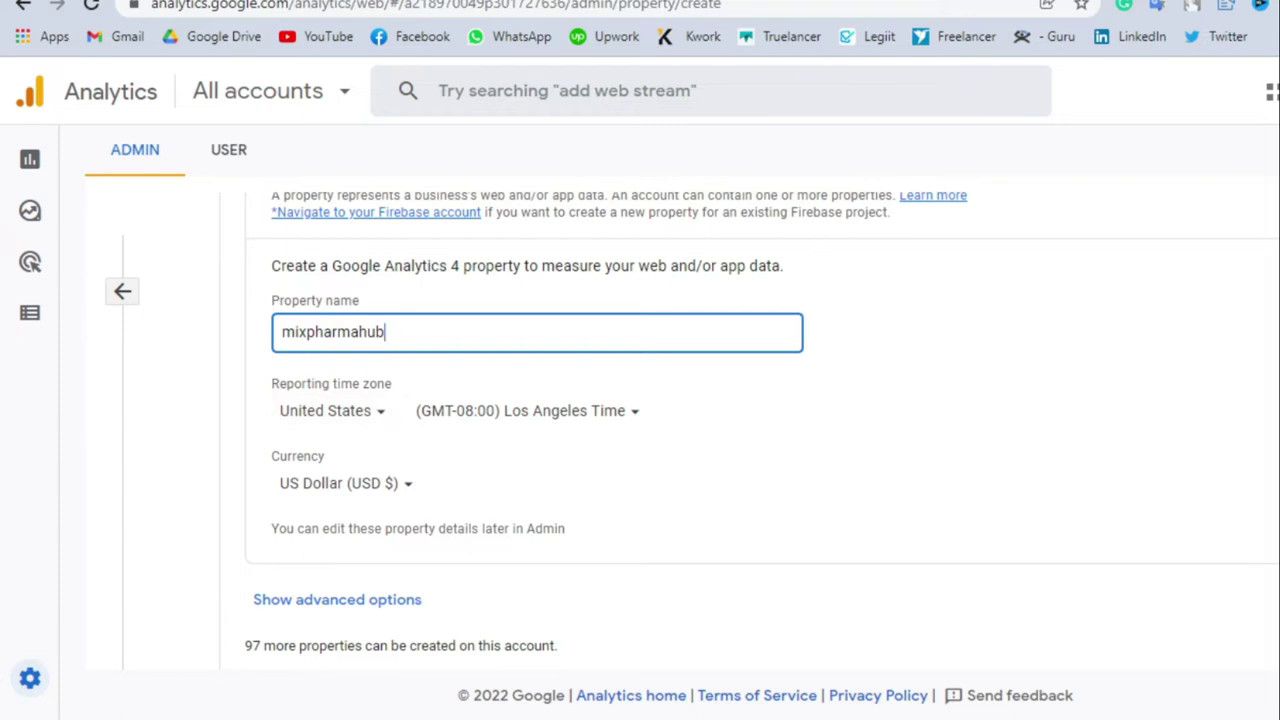
scroll(640, 430, "down", 1)
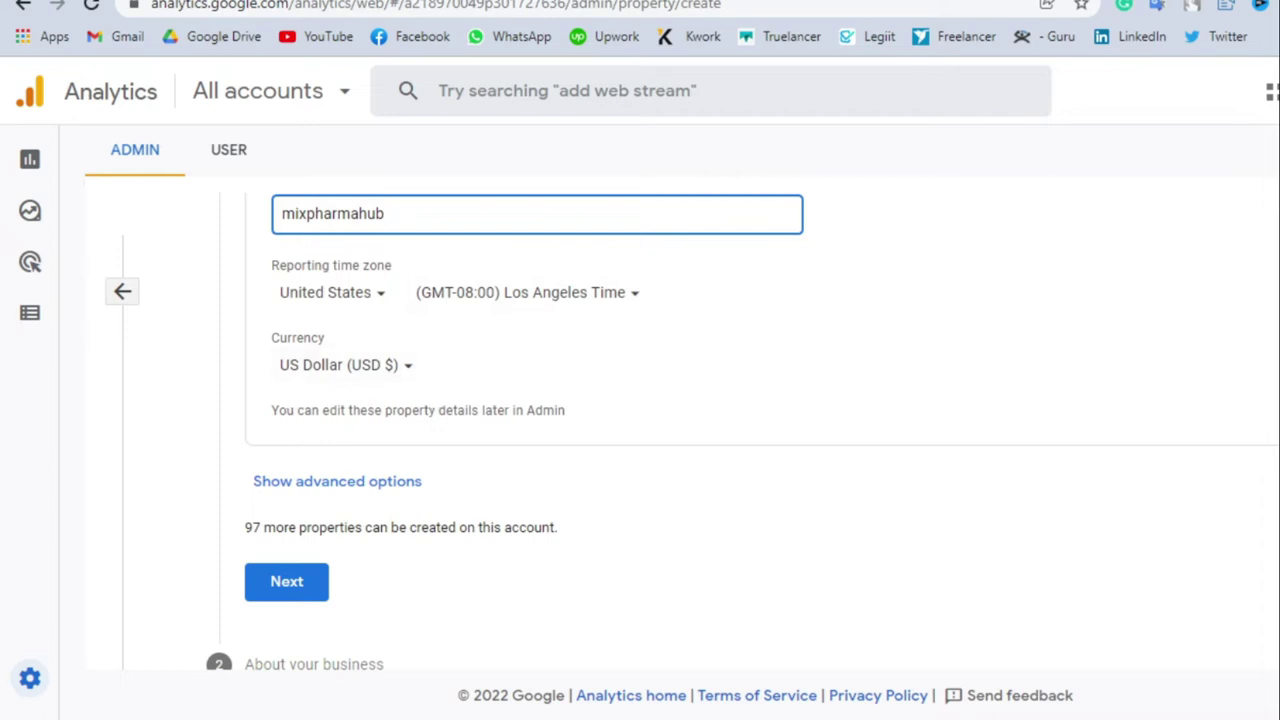
scroll(612, 470, "down", 1)
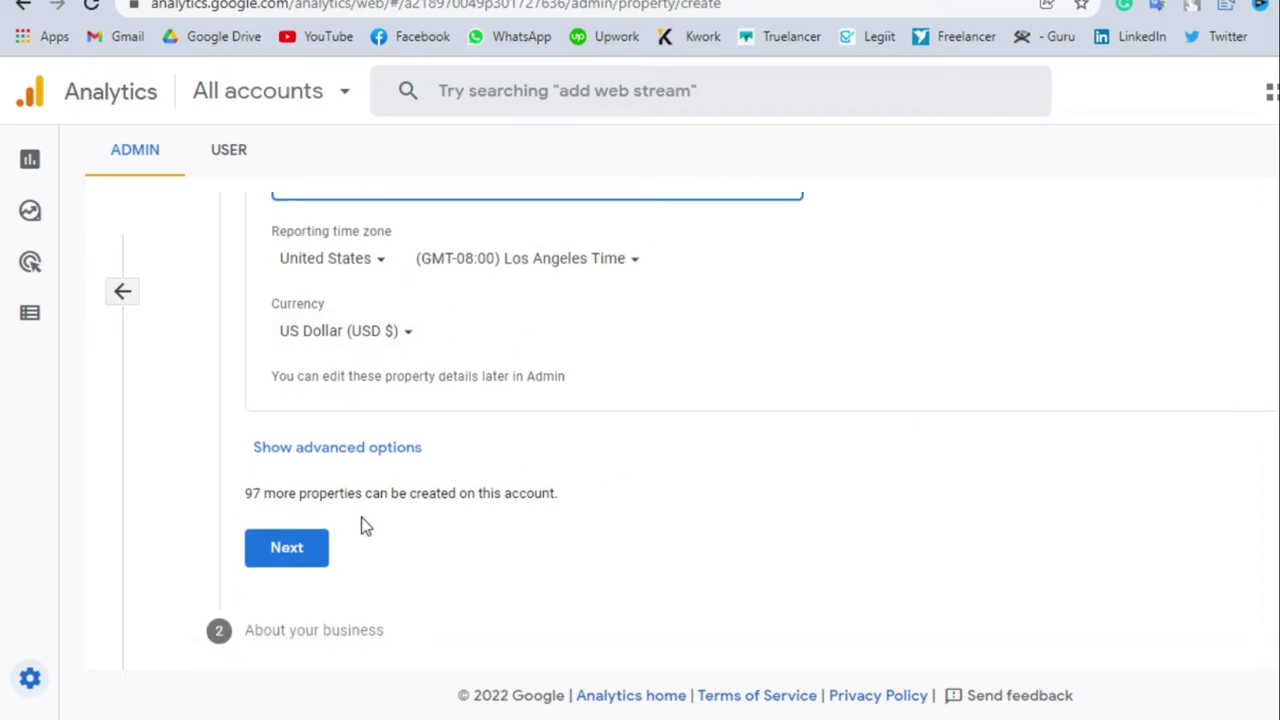
left_click(290, 549)
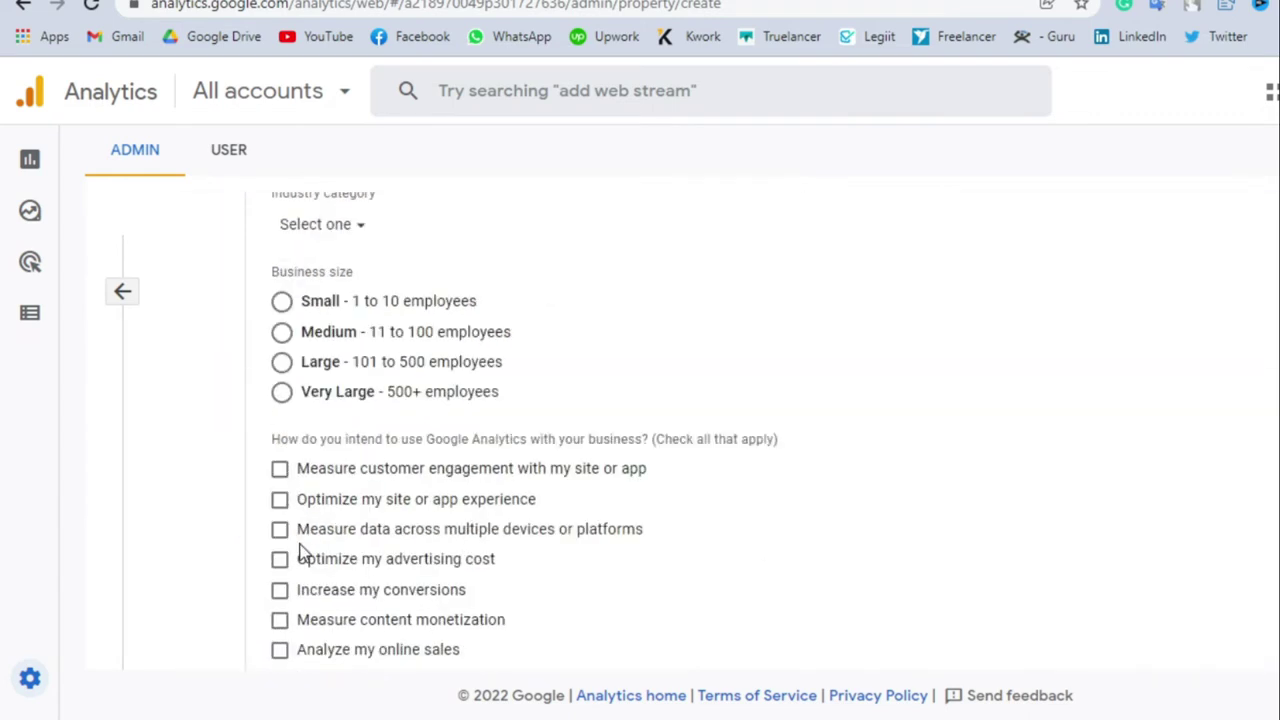
Set the business size to Small, 1 to 10 employees, leaving the industry category unselected
scroll(730, 430, "up", 3)
scroll(730, 430, "down", 3)
scroll(730, 430, "down", 1)
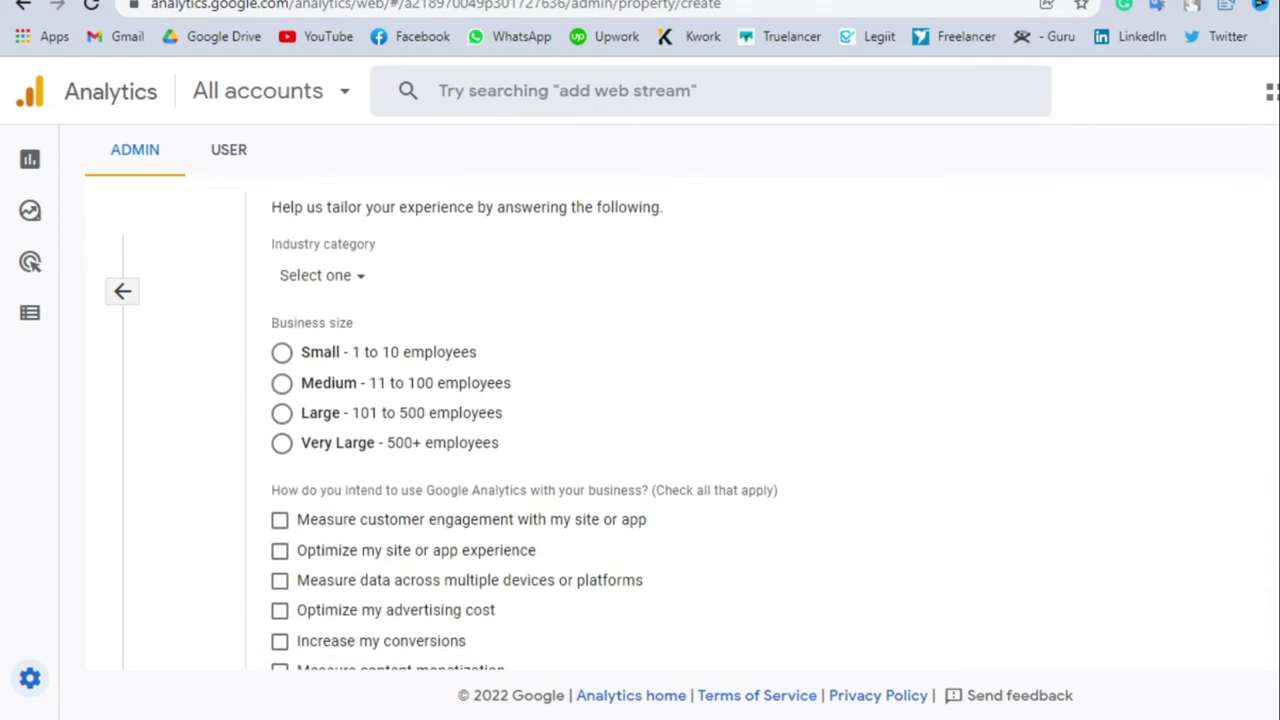
scroll(730, 430, "down", 1)
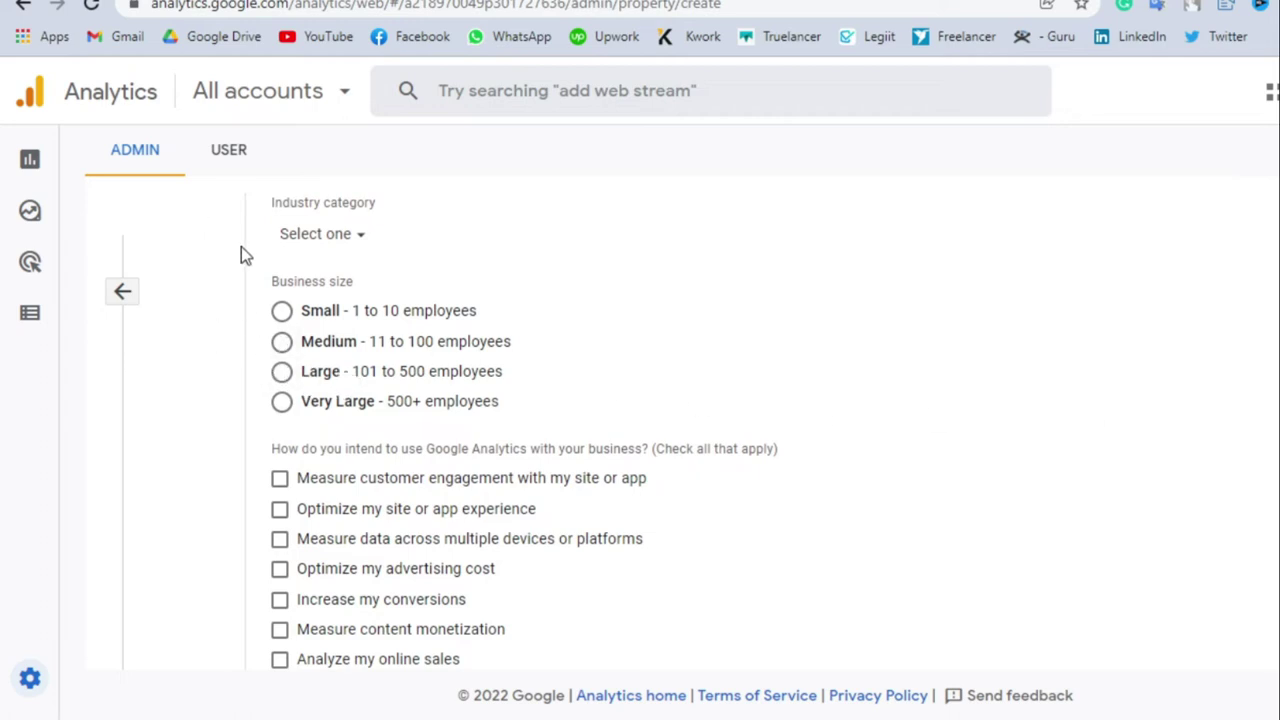
left_click(281, 311)
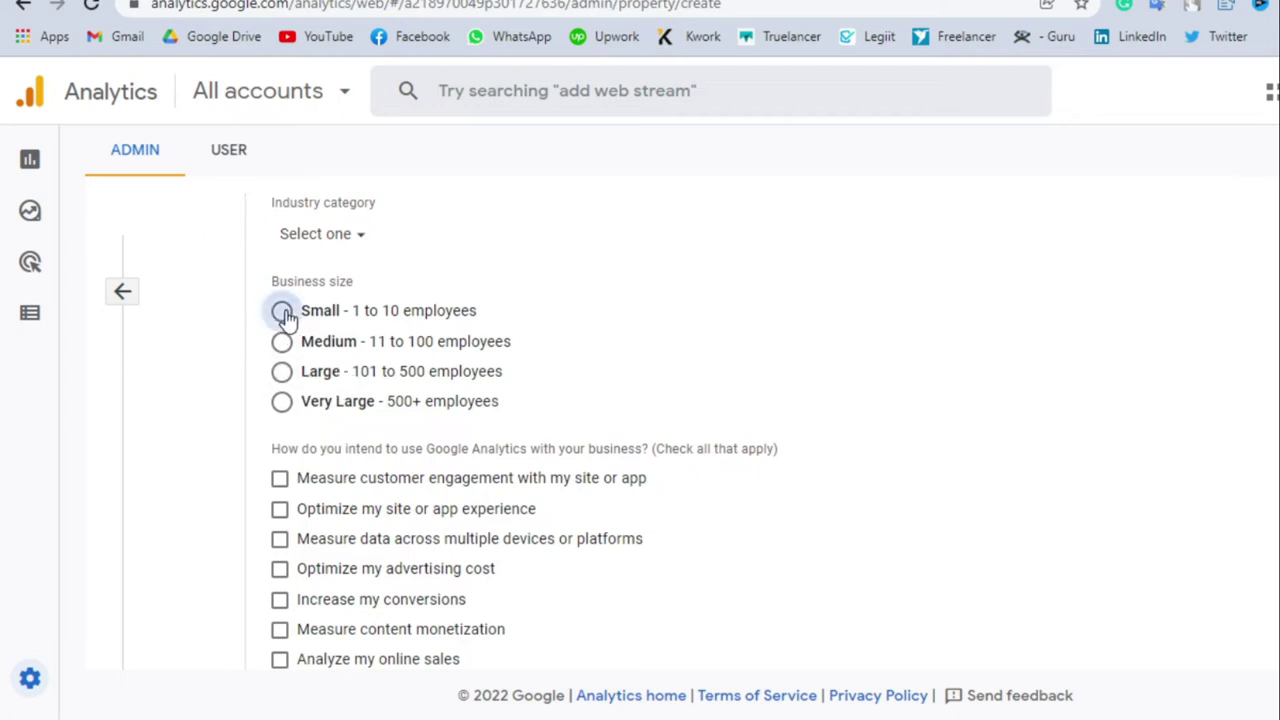
Select every intended use of Google Analytics except Other, and create the property
scroll(640, 420, "down", 3)
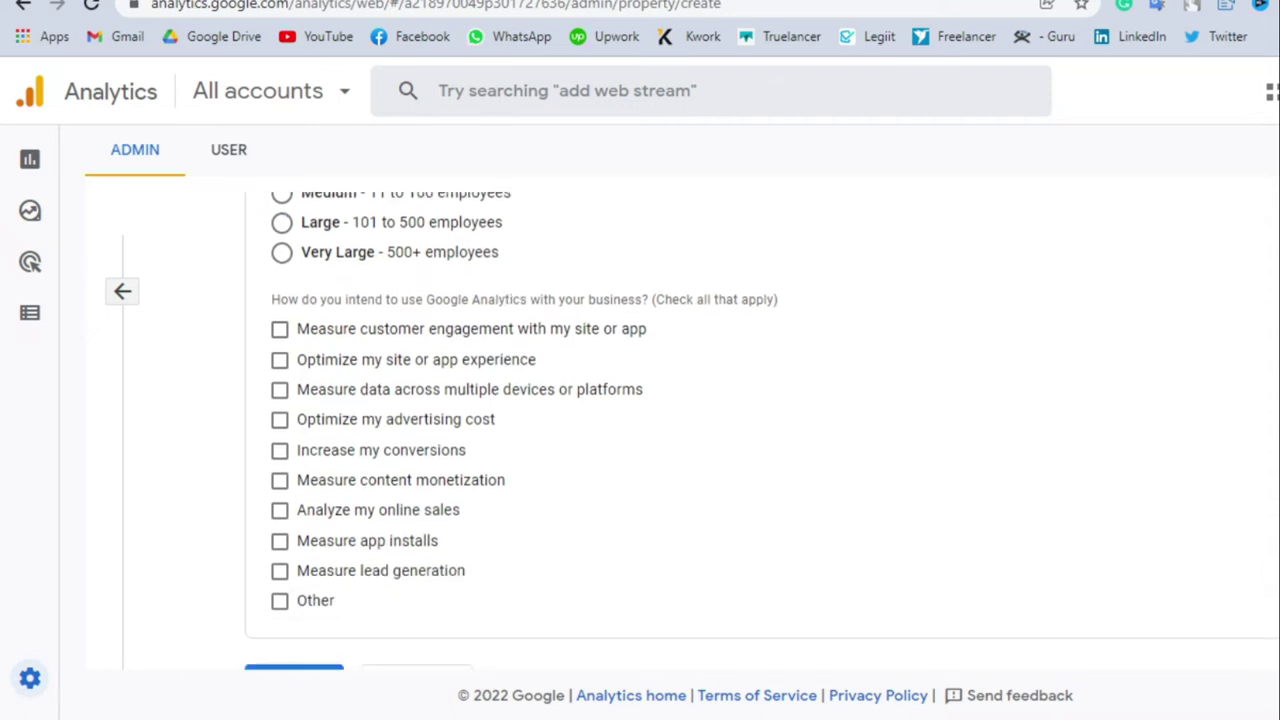
left_click(279, 331)
left_click(280, 362)
left_click(280, 391)
left_click(280, 421)
left_click(280, 451)
left_click(280, 481)
left_click(280, 511)
left_click(279, 541)
left_click(280, 570)
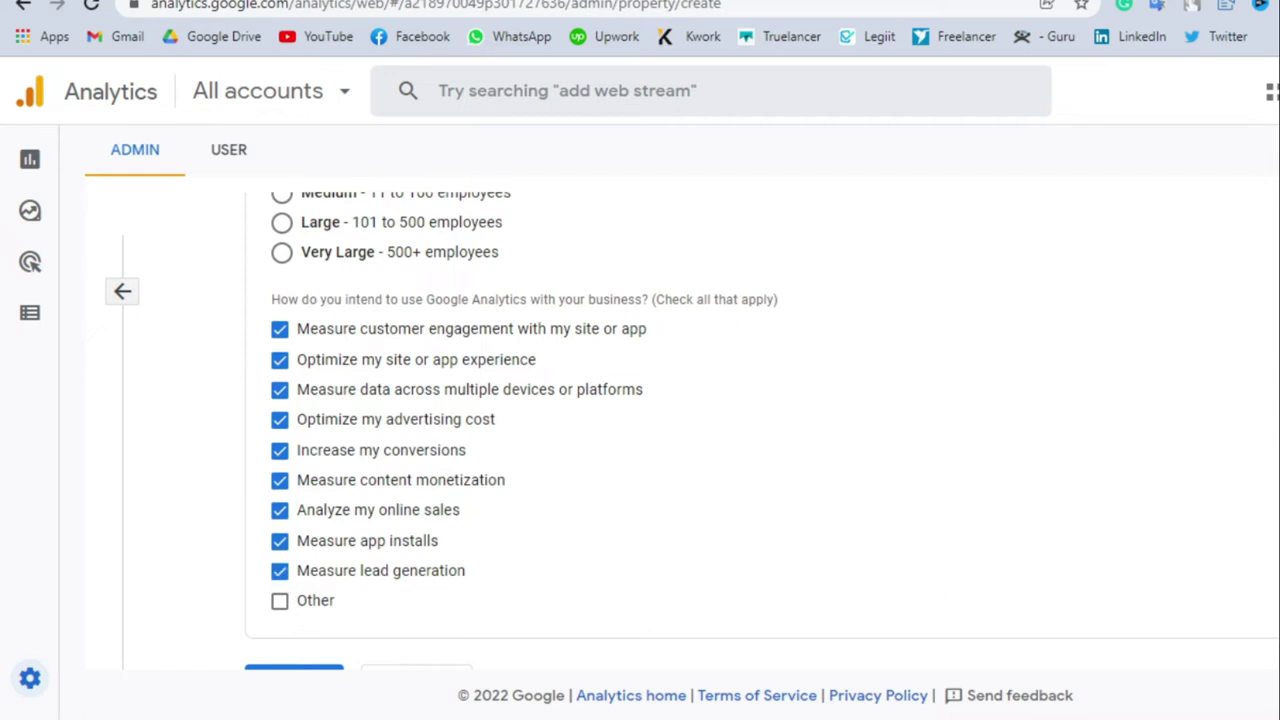
scroll(760, 430, "down", 1)
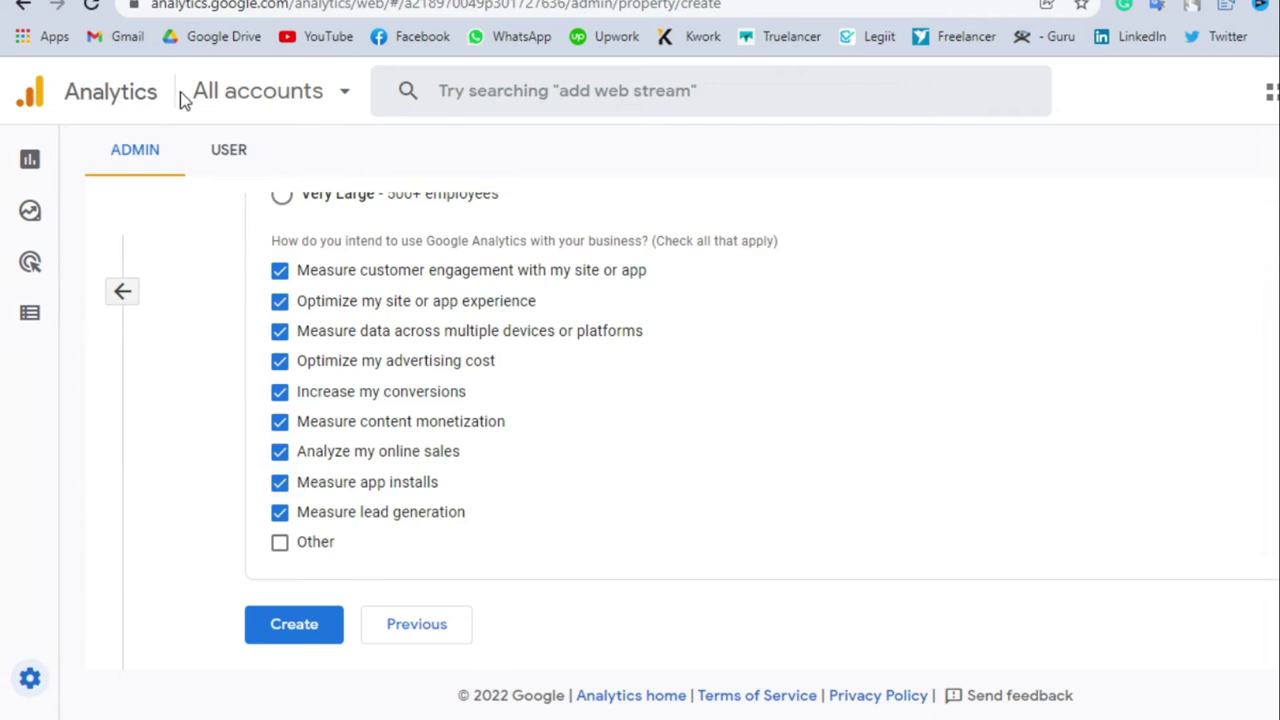
left_click(286, 634)
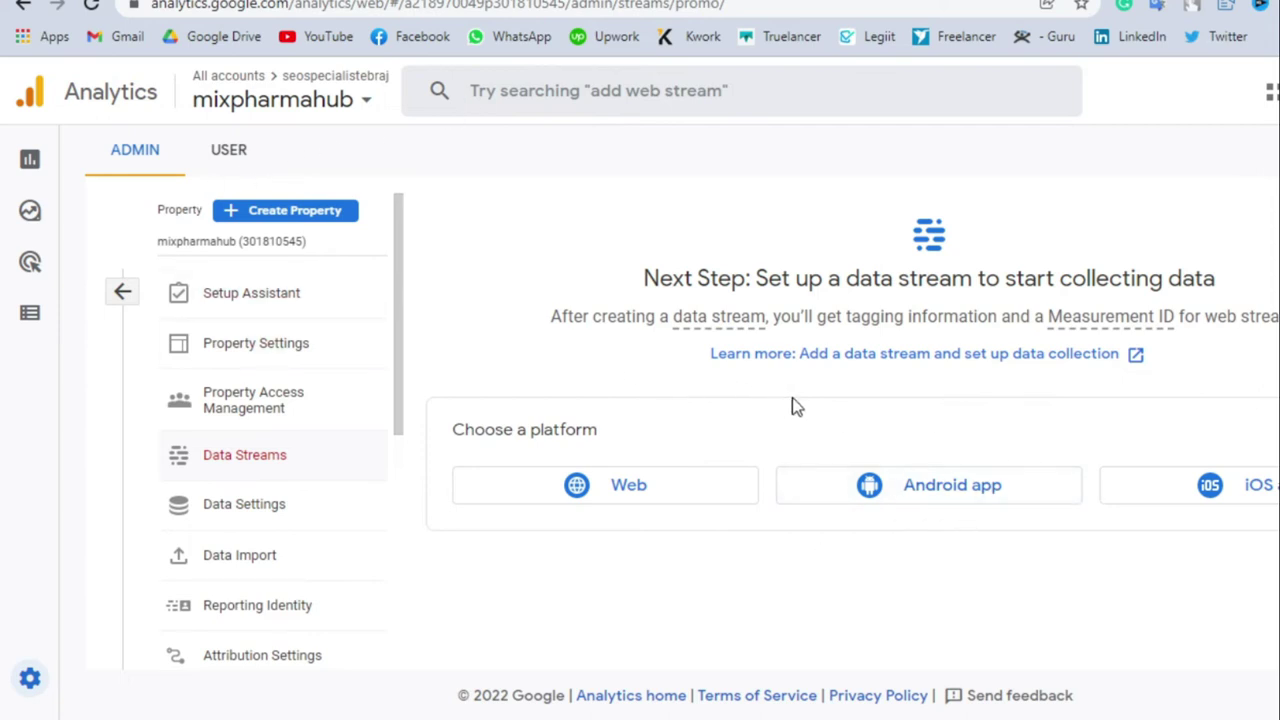
Choose Web as the platform for the new property's data stream
left_click(611, 500)
right_click(609, 492)
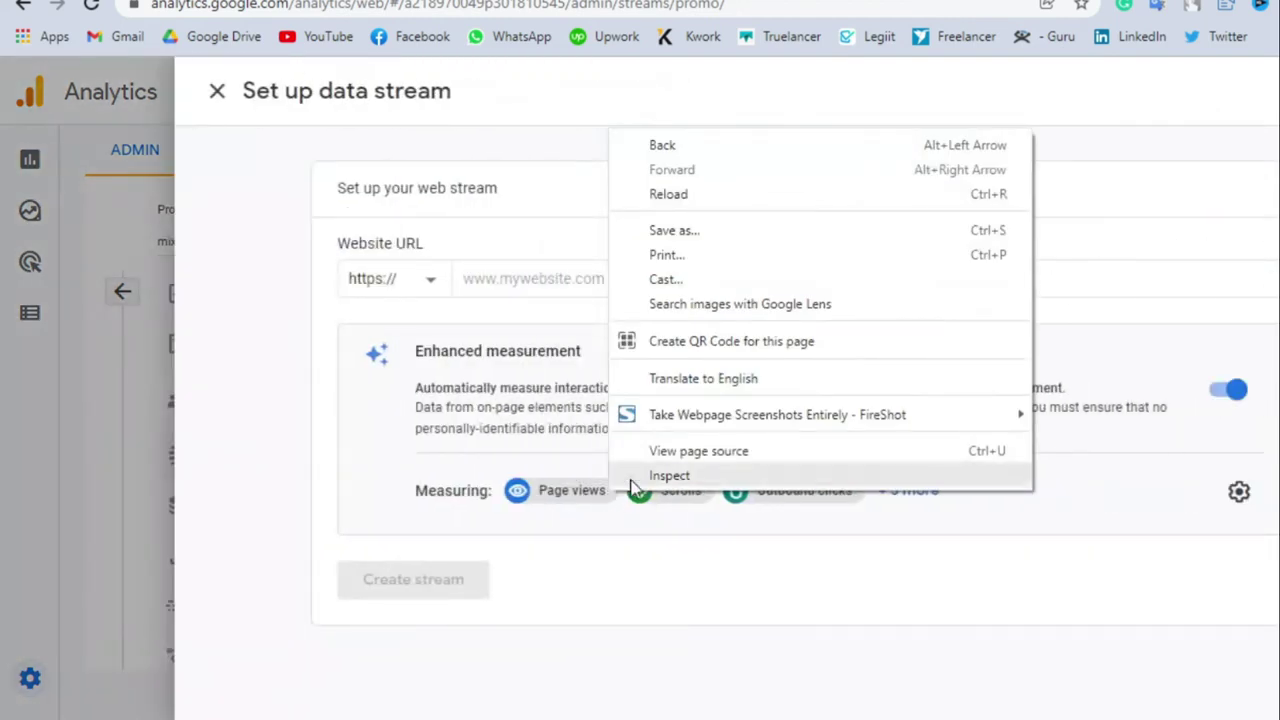
left_click(566, 107)
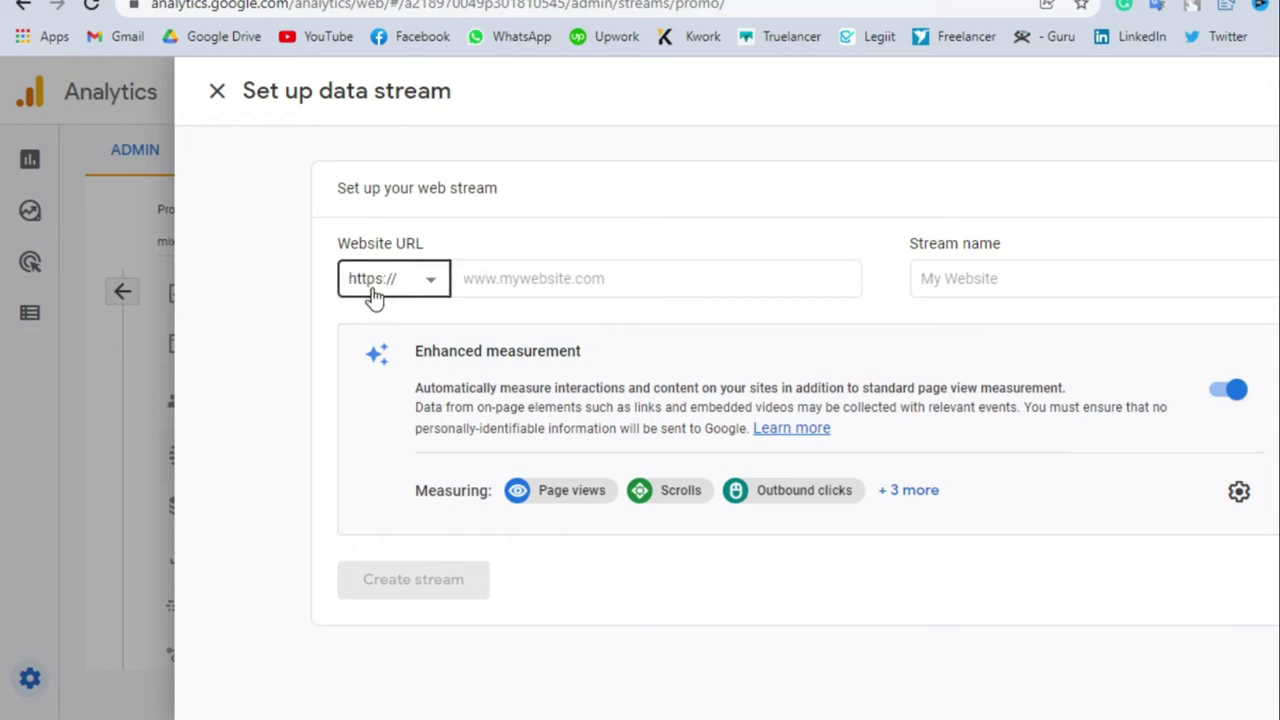
left_click(474, 293)
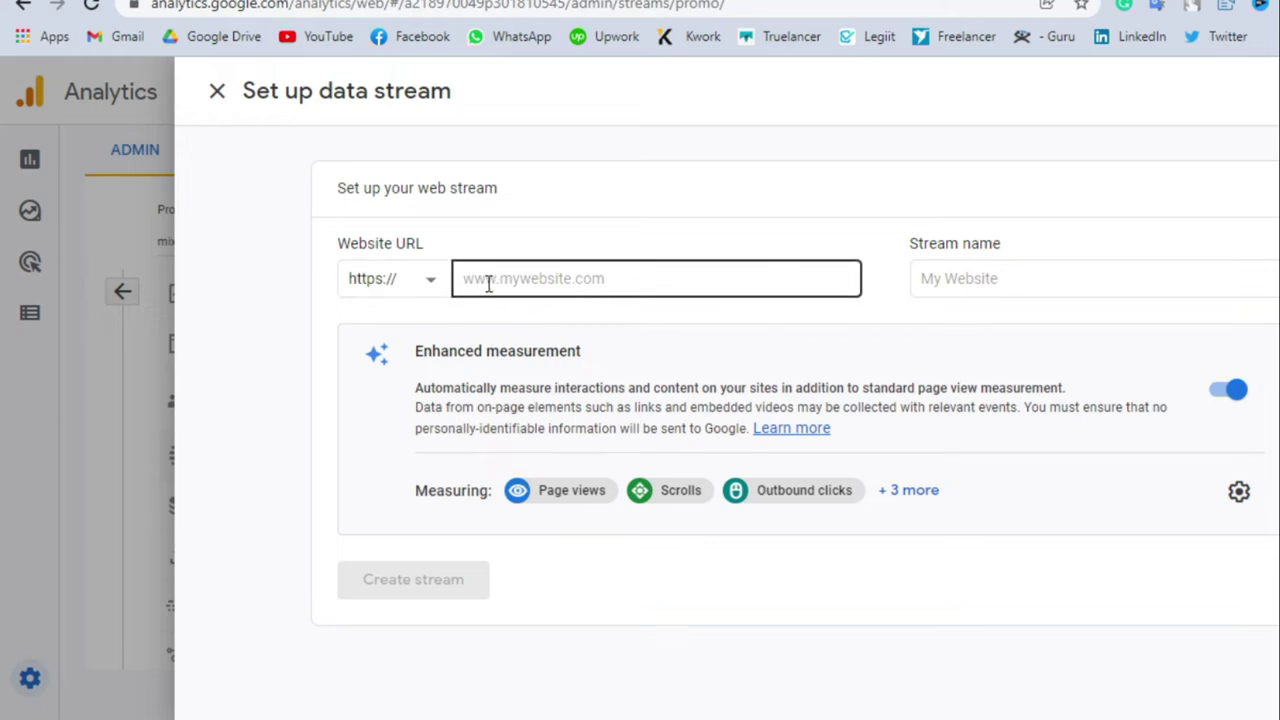
left_click(632, 283)
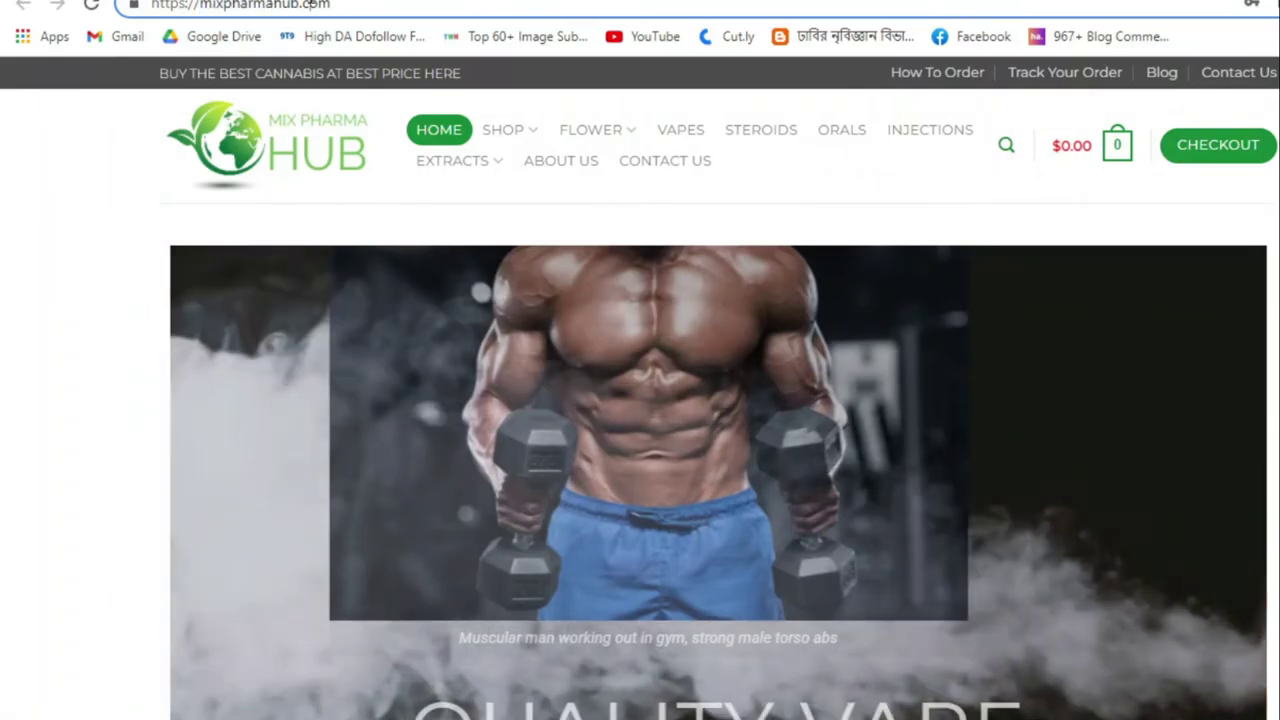
left_click(313, 5)
double_click(202, 6)
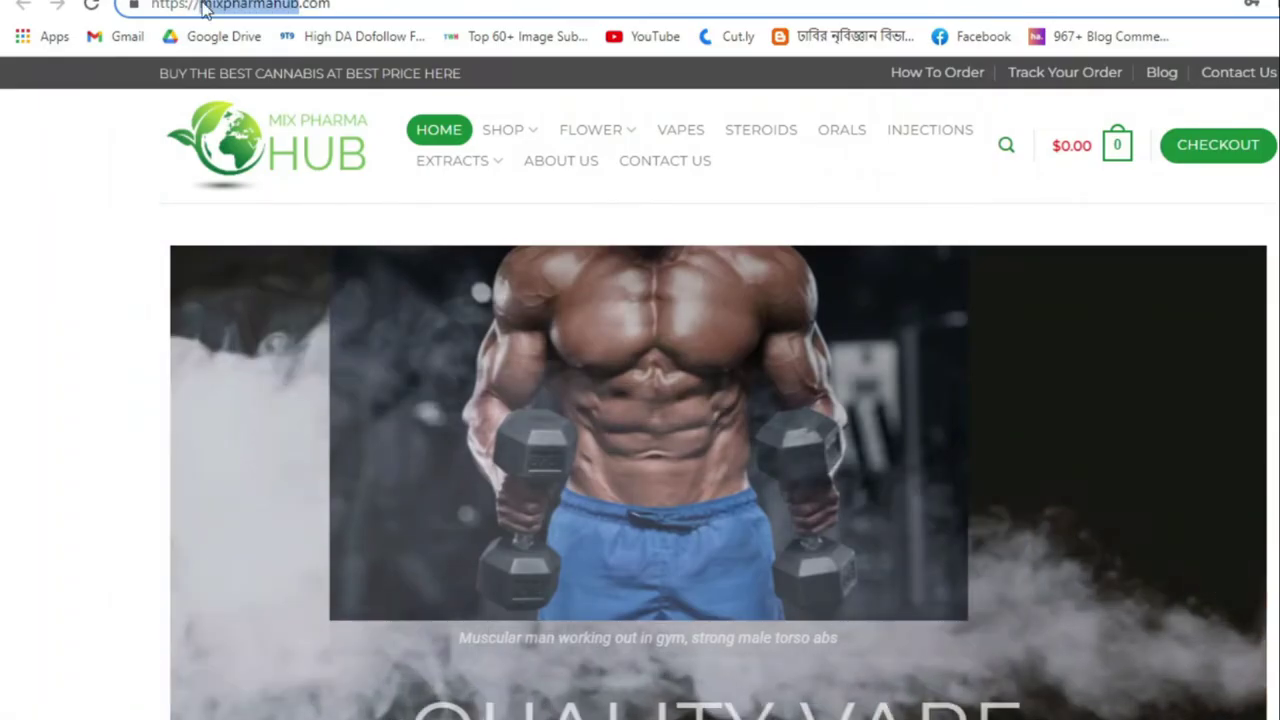
left_click(214, 6)
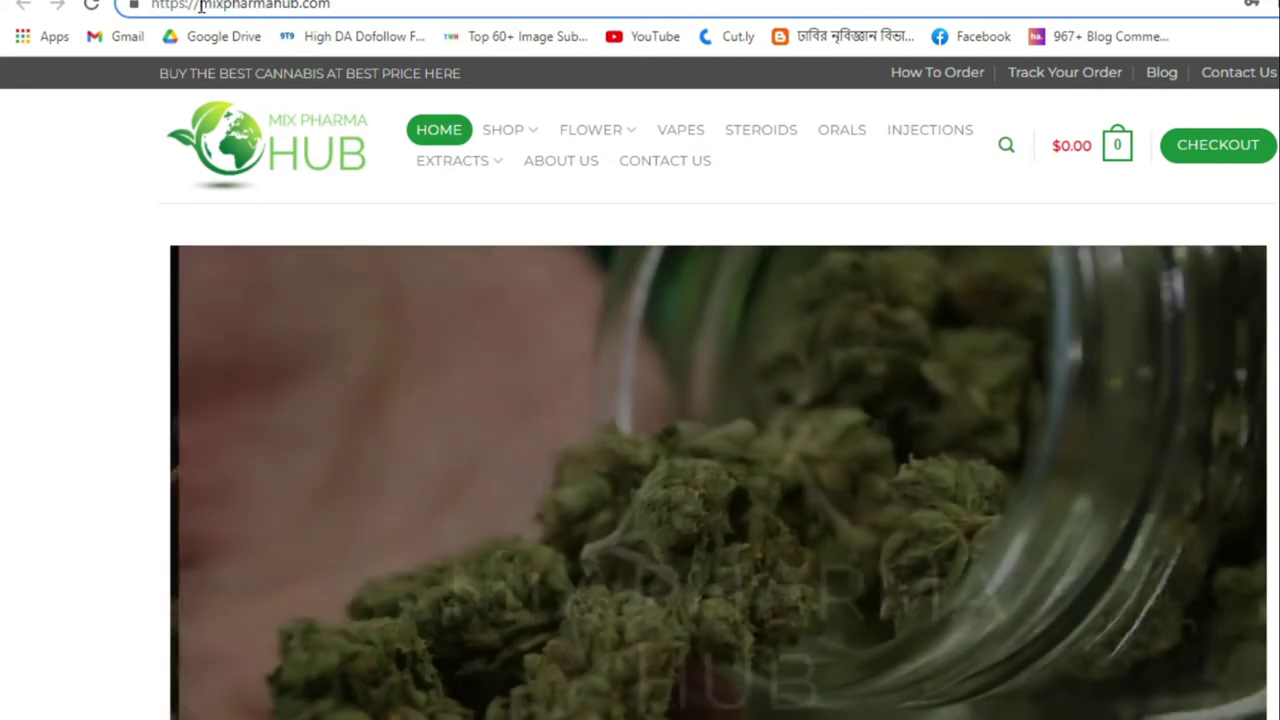
left_click_drag(201, 6, 330, 8)
right_click(330, 6)
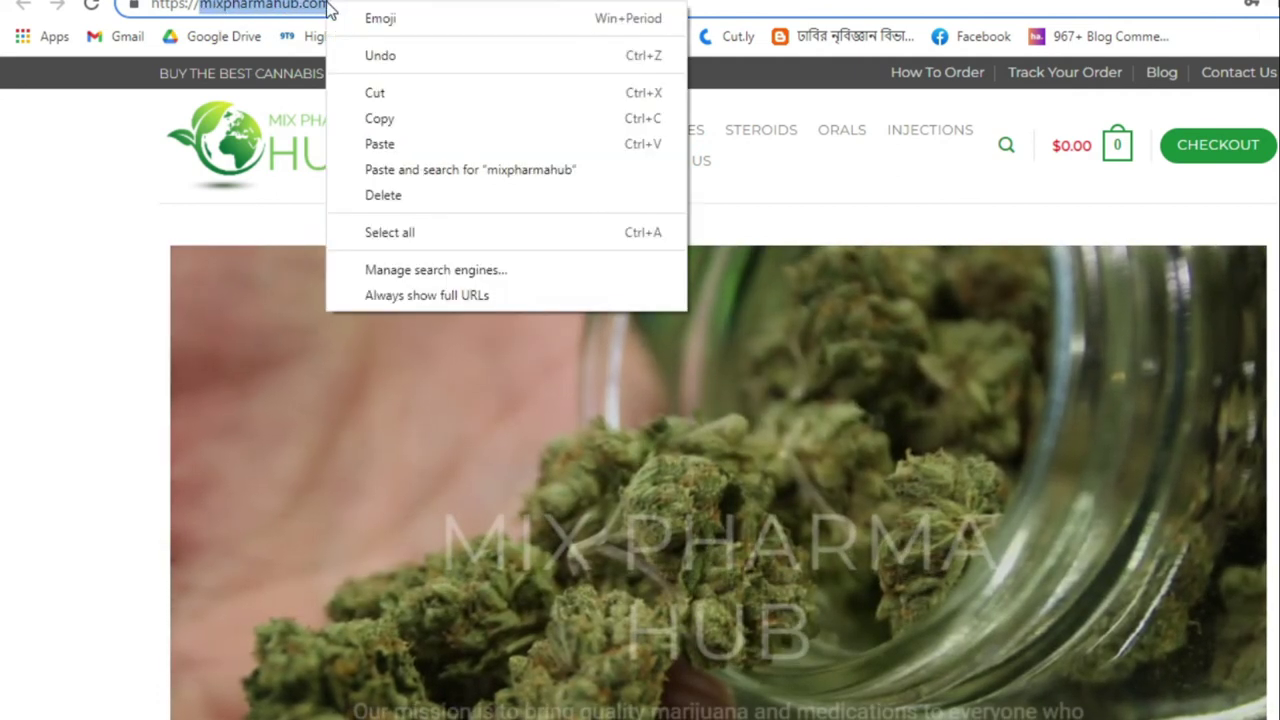
left_click(386, 121)
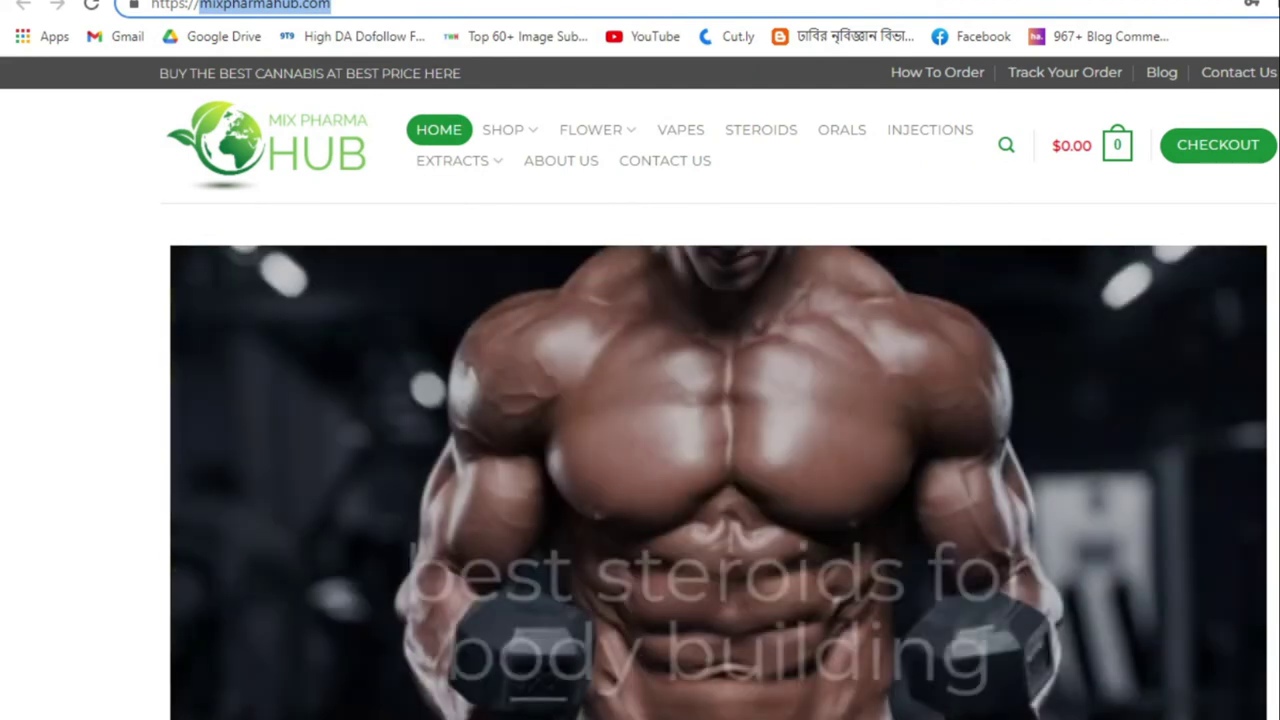
mouse_move(950, 719)
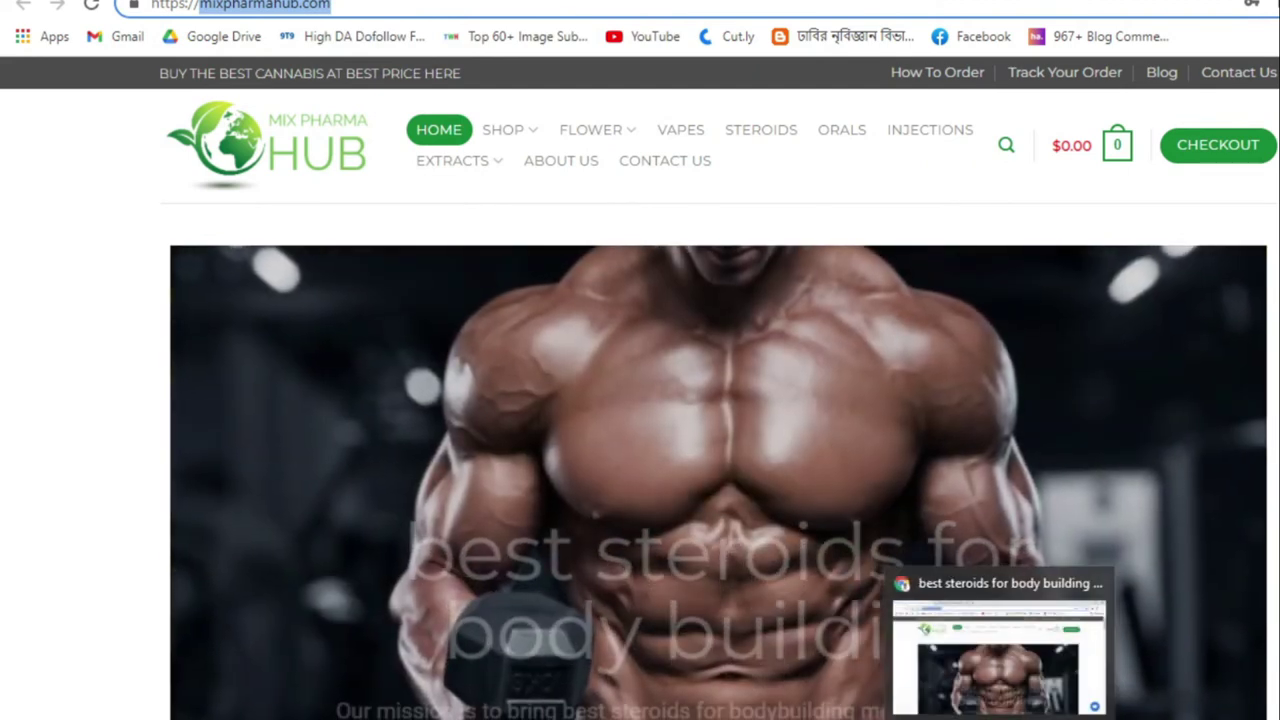
left_click(950, 650)
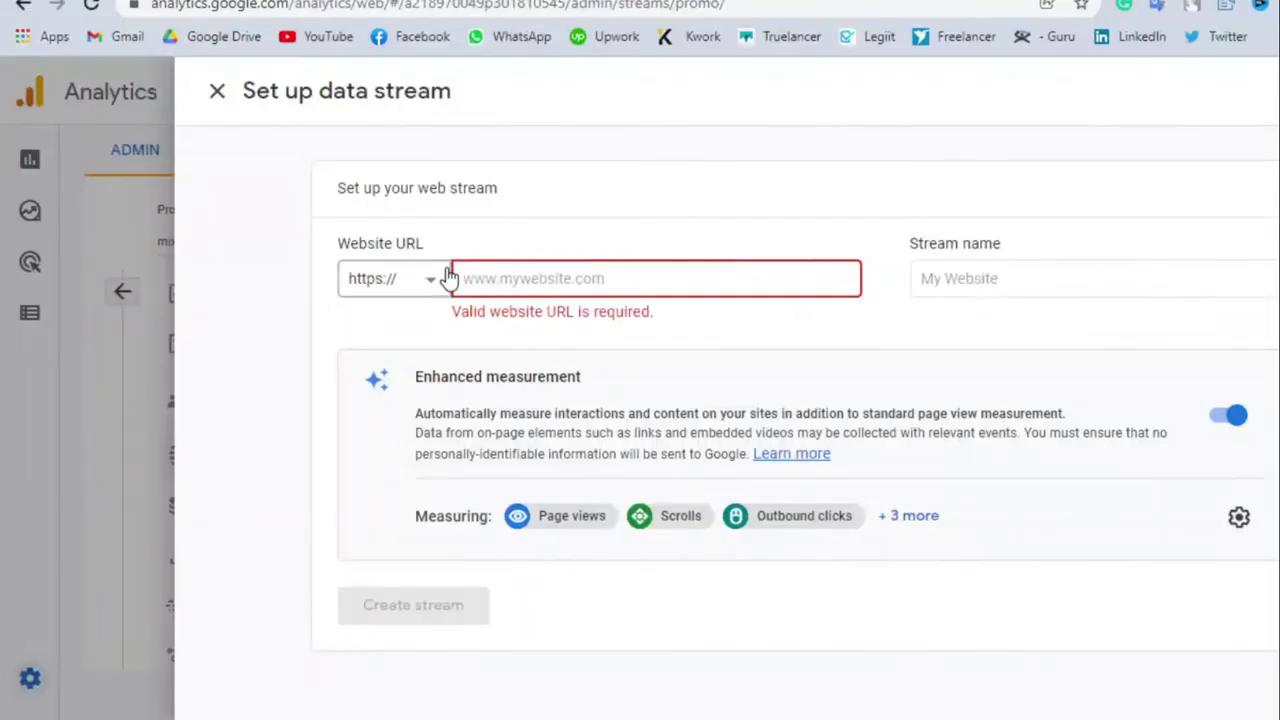
right_click(492, 286)
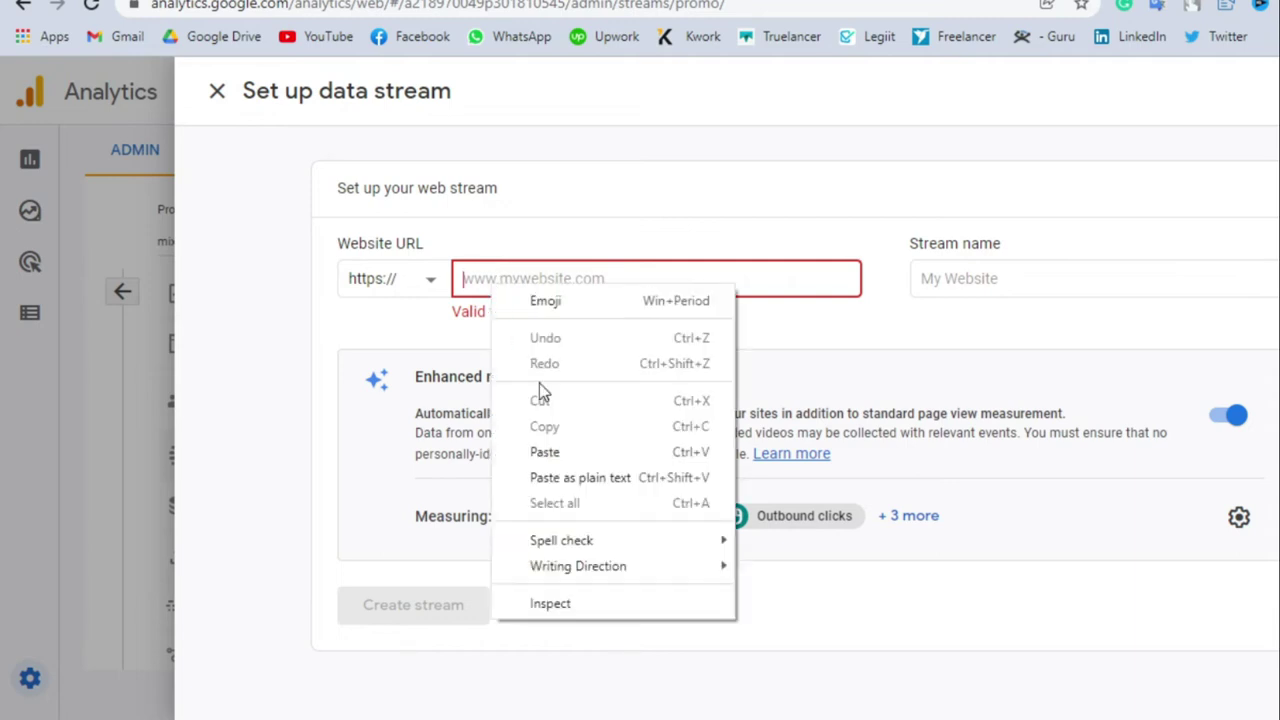
left_click(545, 455)
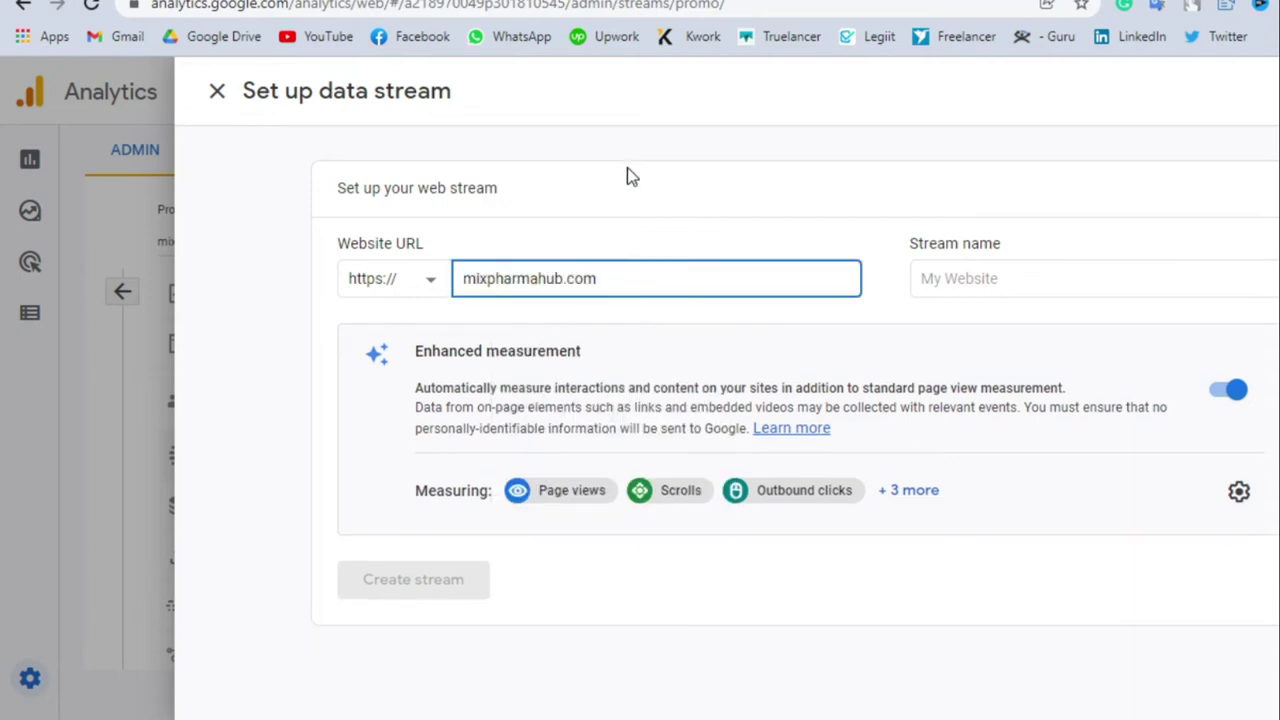
Name the stream mixpharmahub by copying that part of the website URL, and create the web stream with enhanced measurement on
left_click(957, 277)
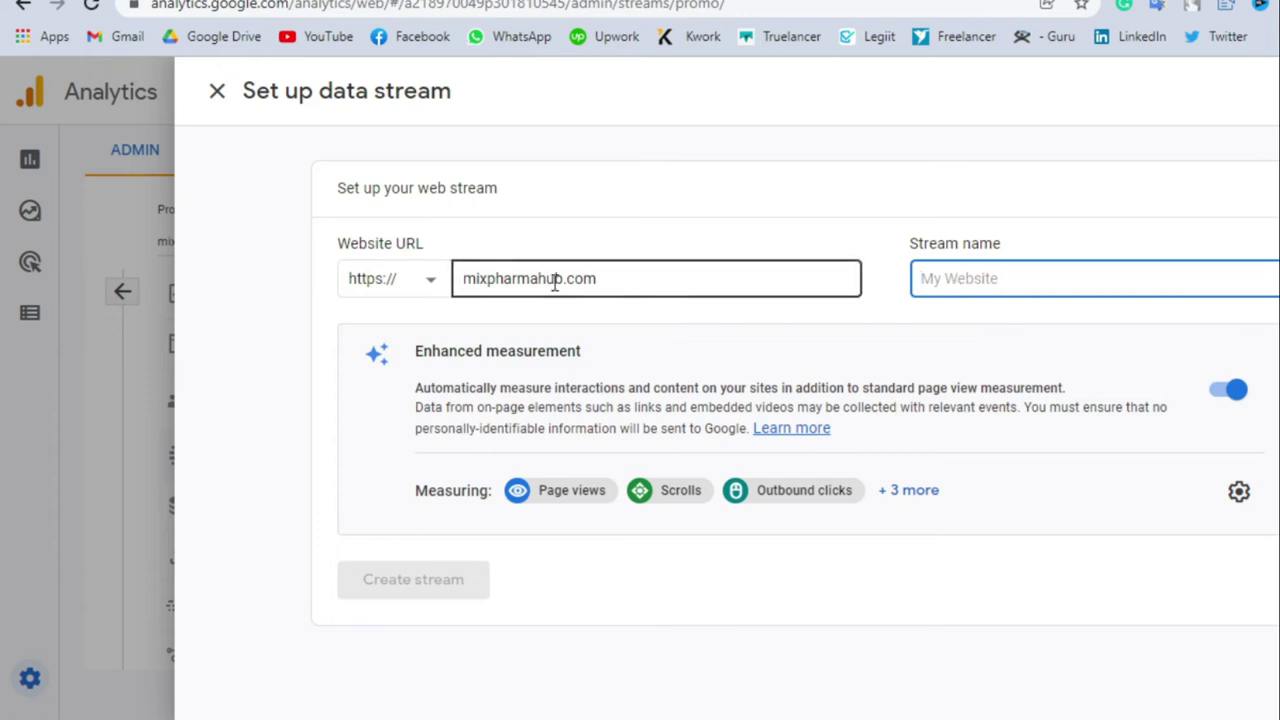
left_click_drag(563, 278, 475, 283)
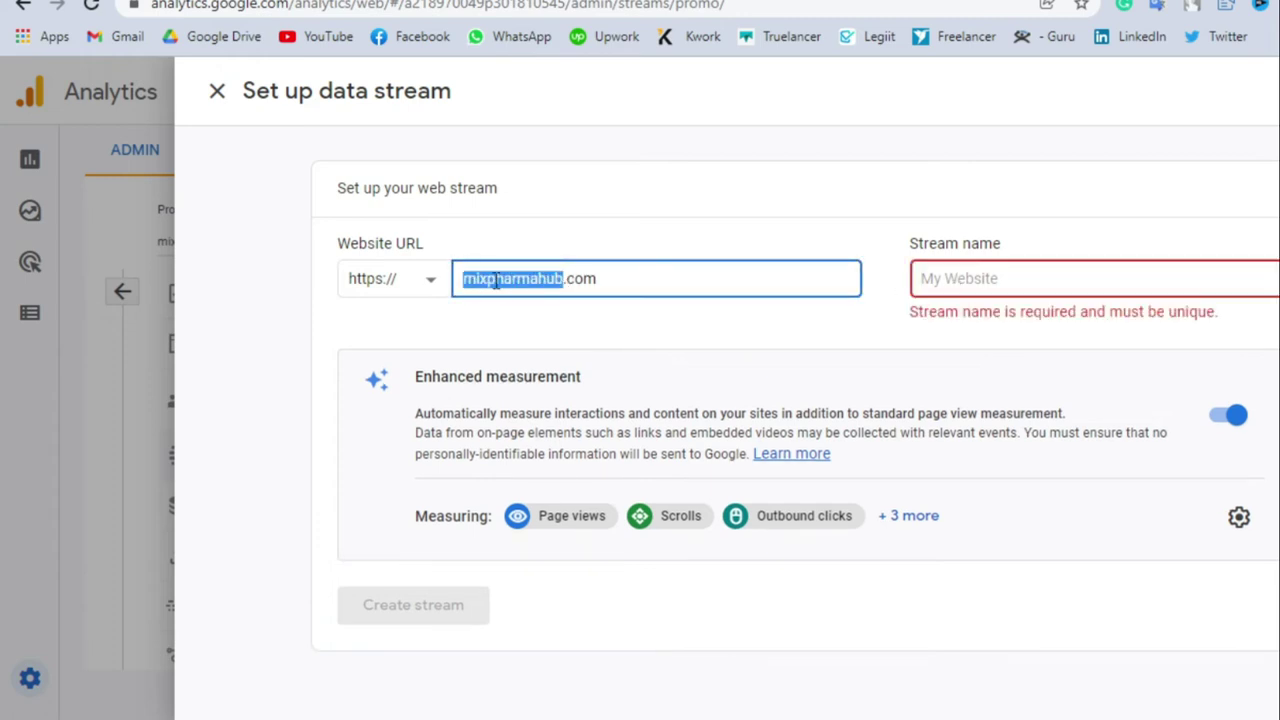
right_click(495, 282)
left_click(541, 352)
left_click(546, 276)
left_click(963, 274)
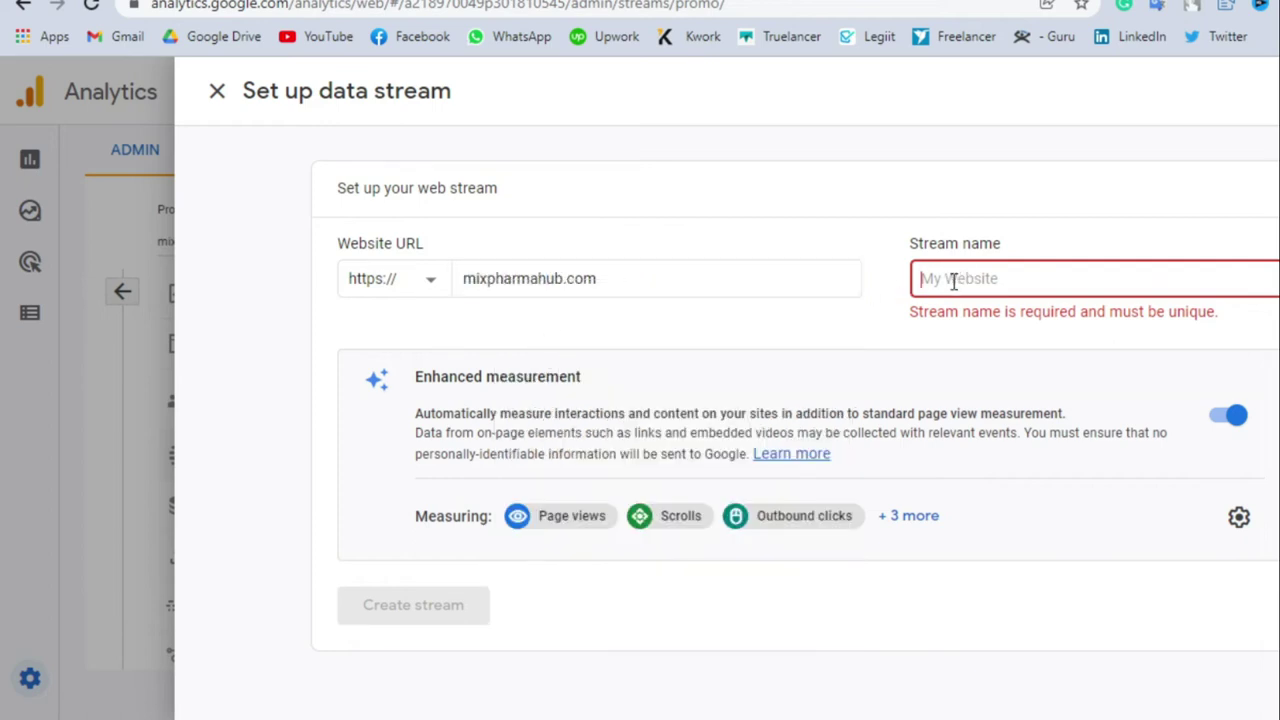
right_click(953, 281)
left_click(1003, 446)
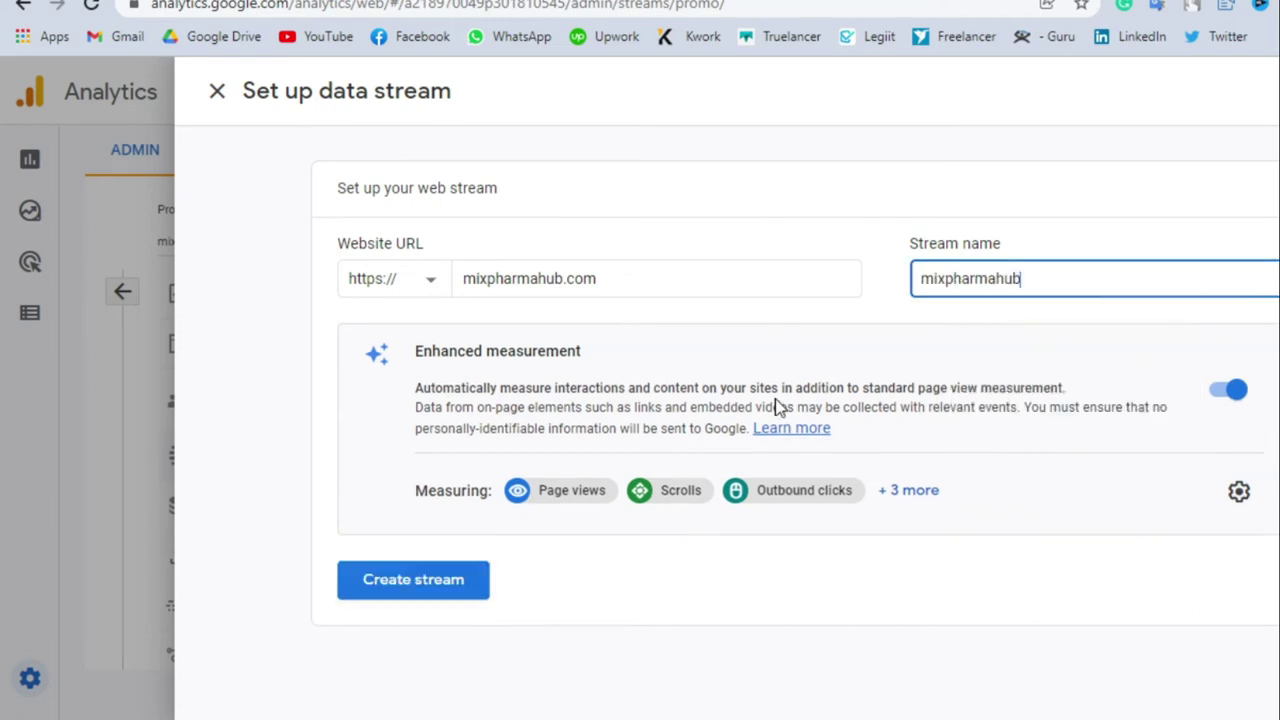
left_click(640, 186)
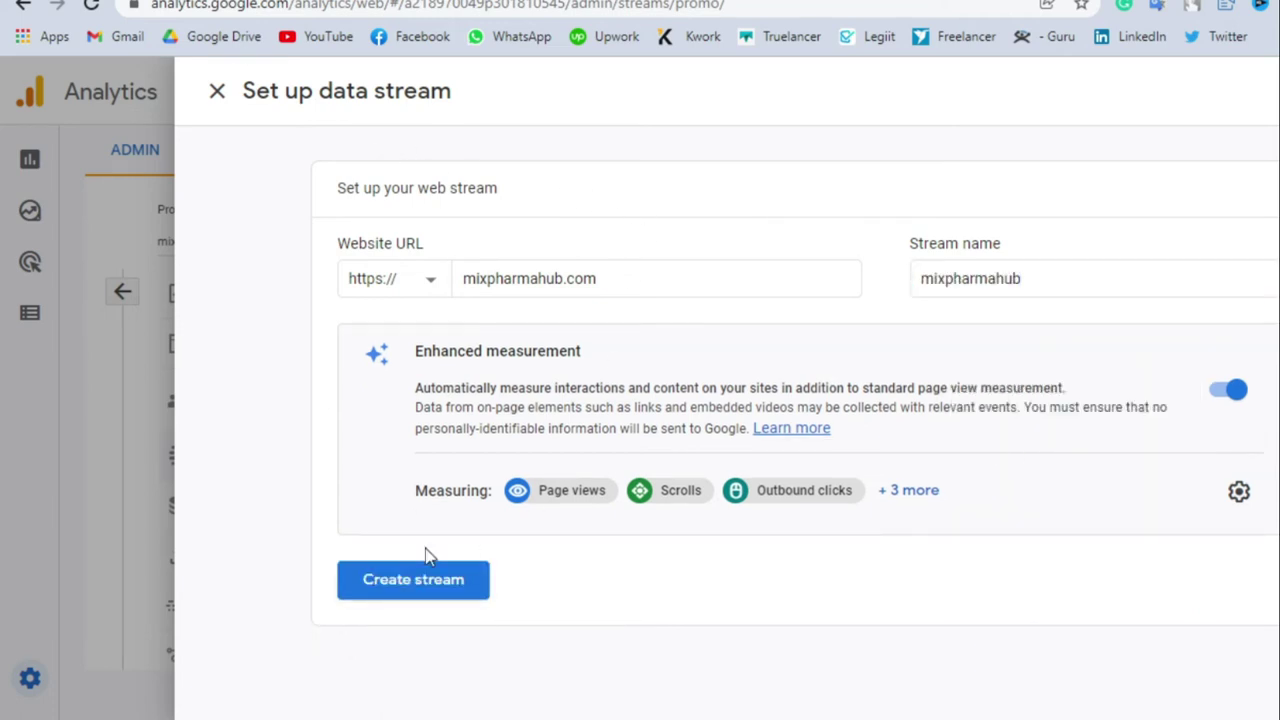
left_click(418, 590)
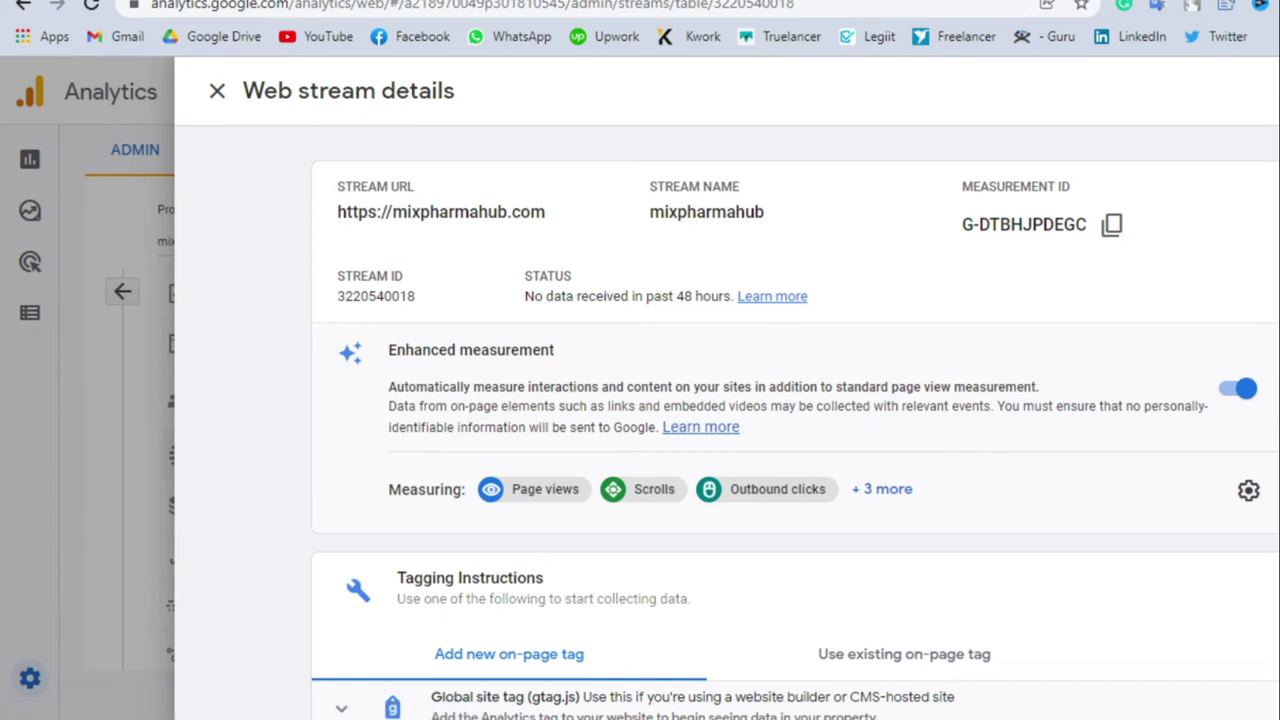
Expand the Global site tag (gtag.js) instructions for a new on-page tag and copy the whole tag snippet
scroll(727, 395, "down", 3)
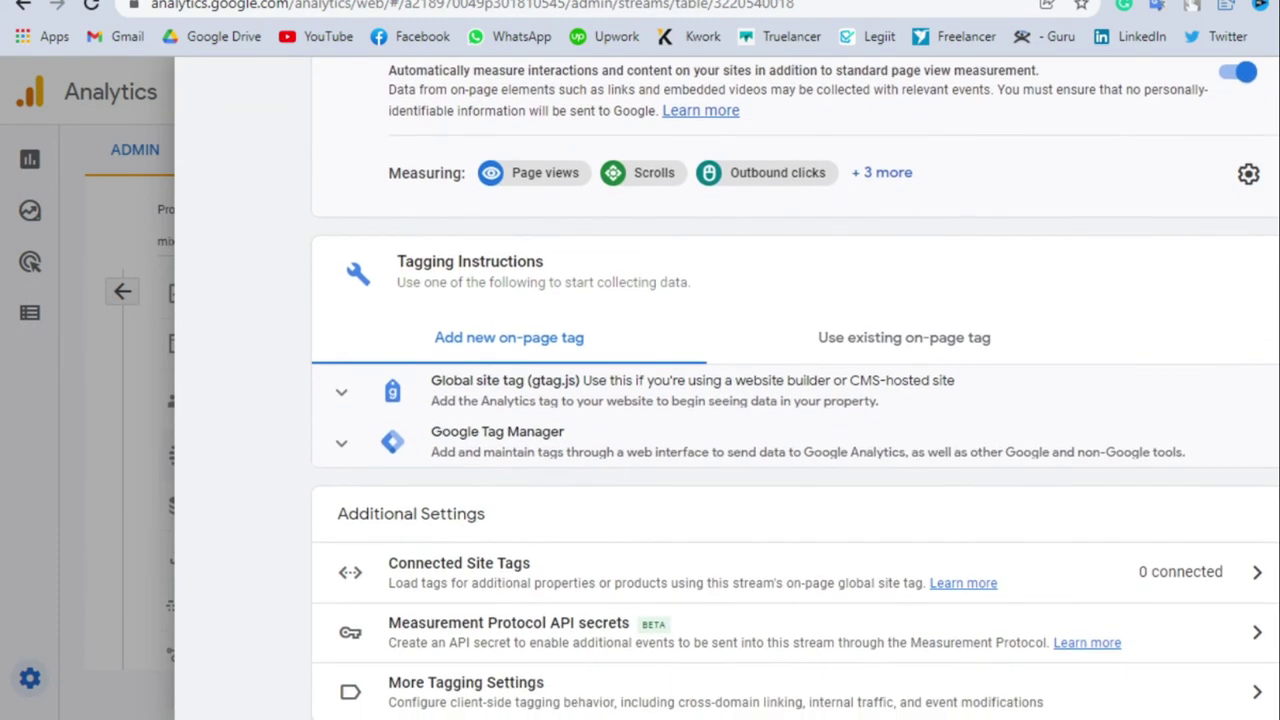
scroll(795, 388, "up", 2)
scroll(795, 388, "down", 2)
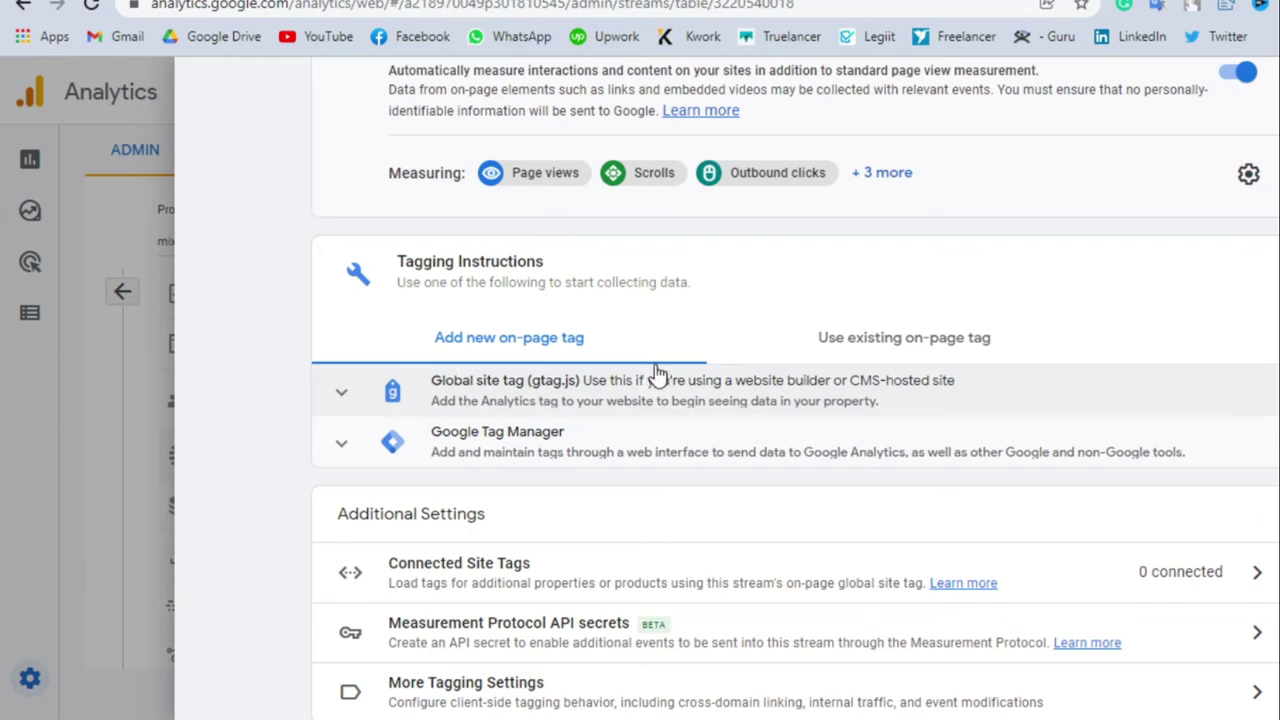
left_click(641, 395)
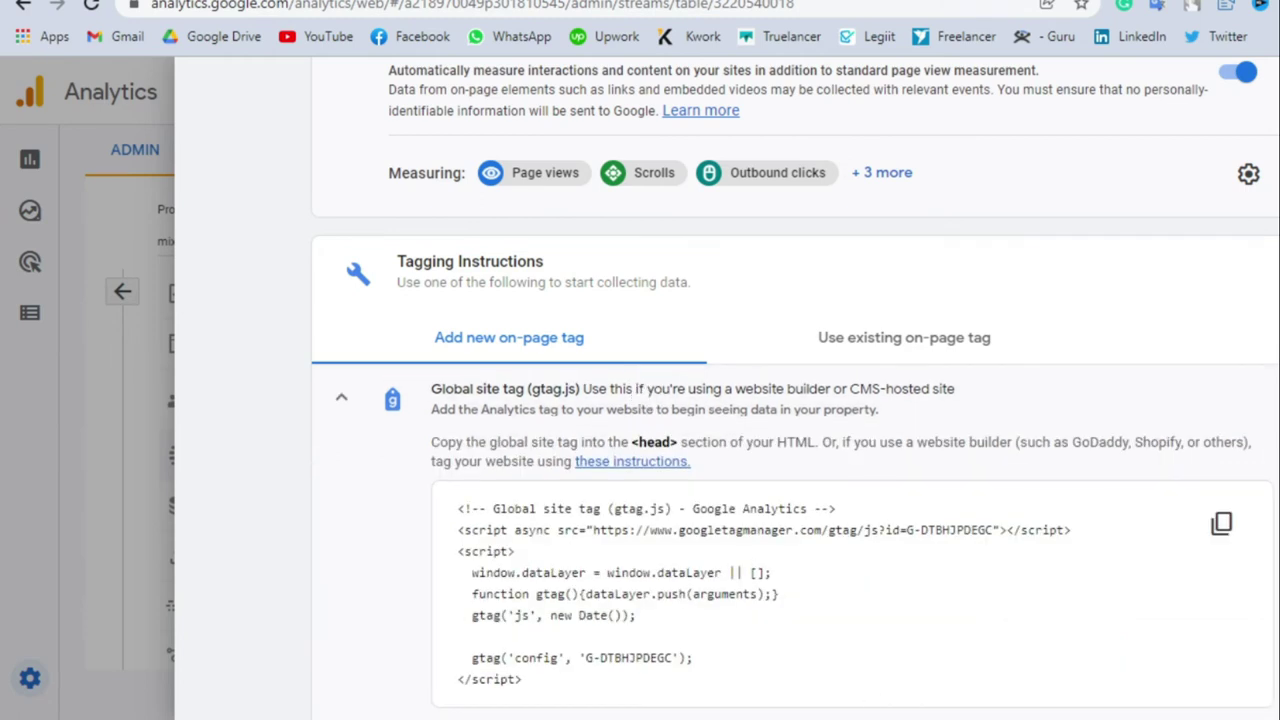
scroll(790, 400, "down", 1)
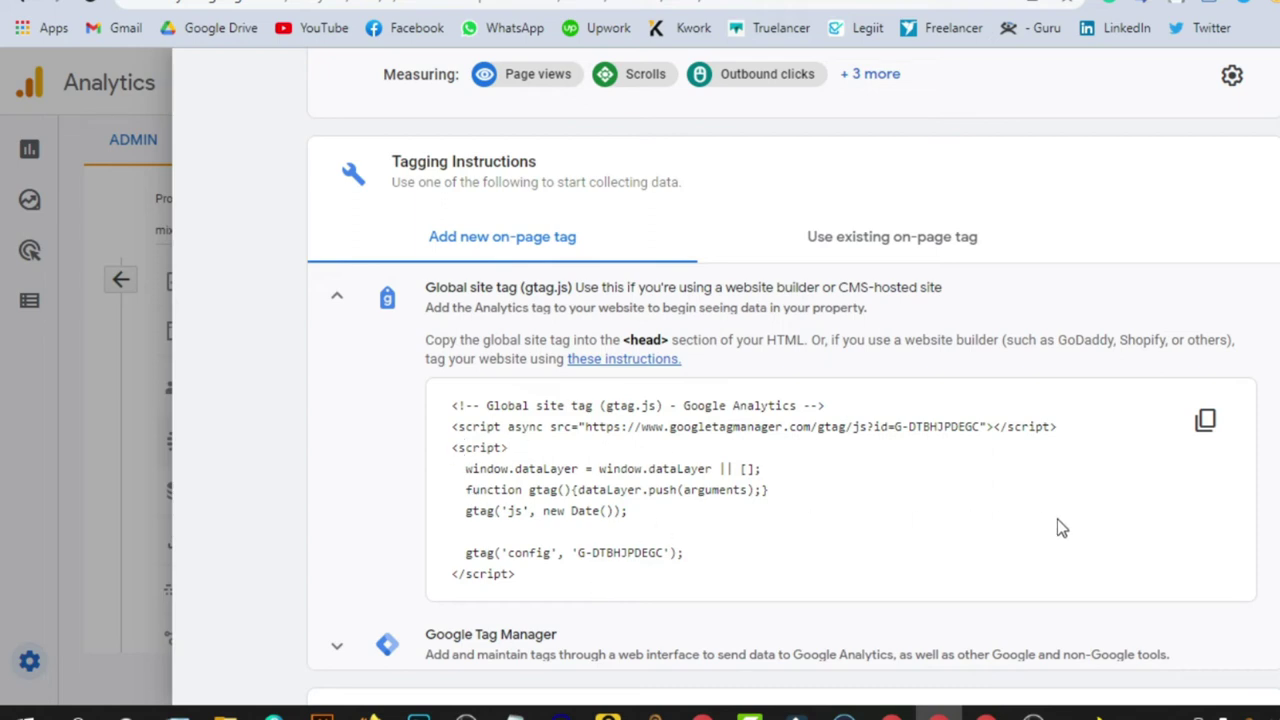
left_click(1206, 424)
Switch to the browser window with the mixpharmahub.com site and open its WordPress admin dashboard
left_click(938, 712)
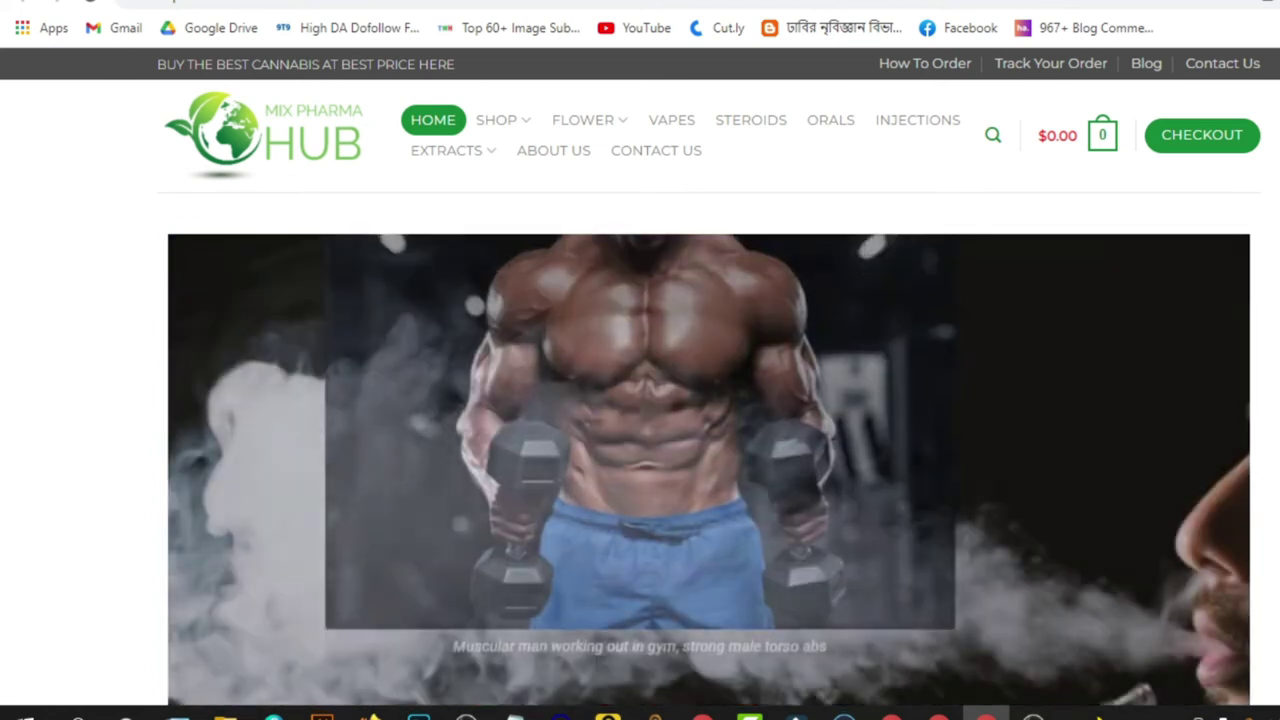
left_click(120, 5)
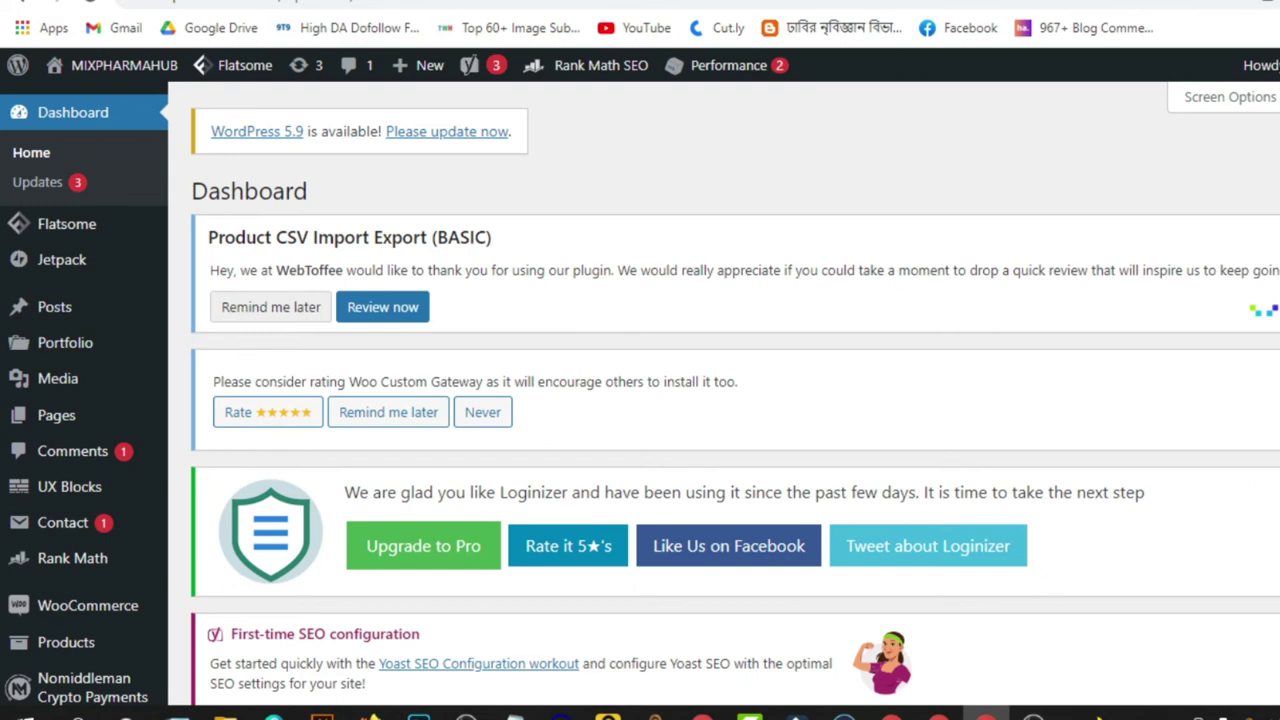
left_click(82, 120)
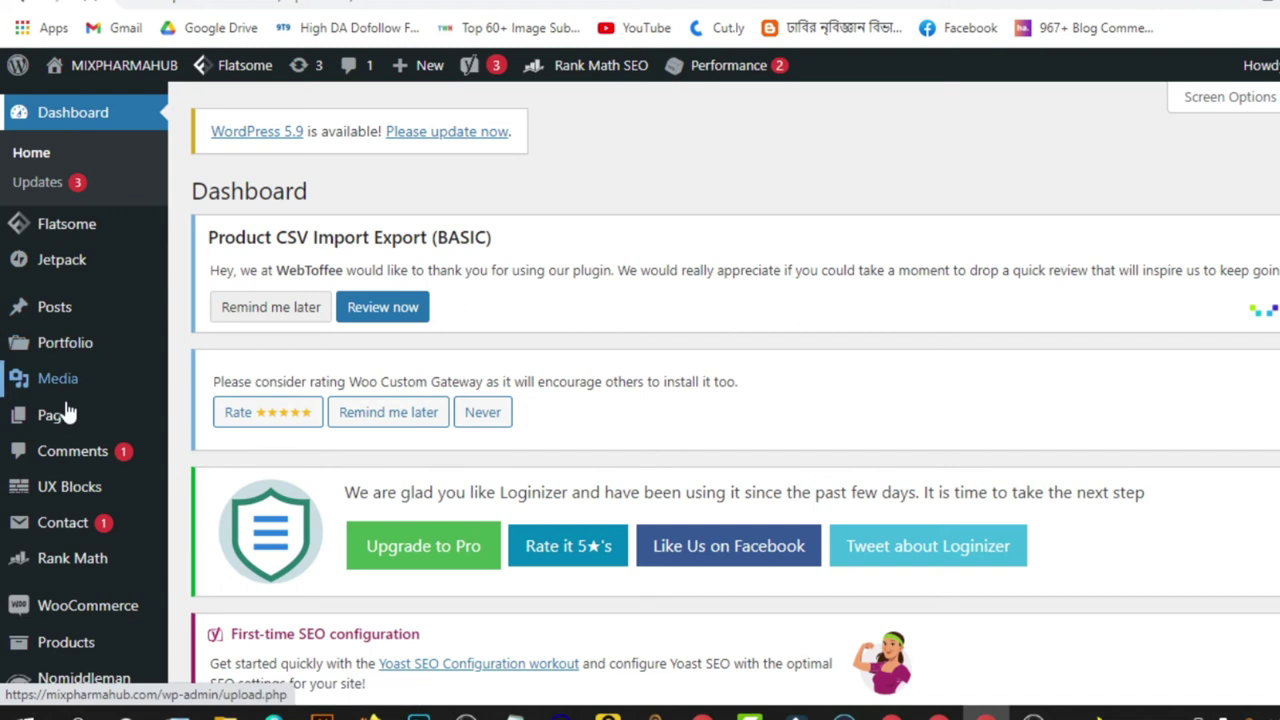
mouse_move(68, 654)
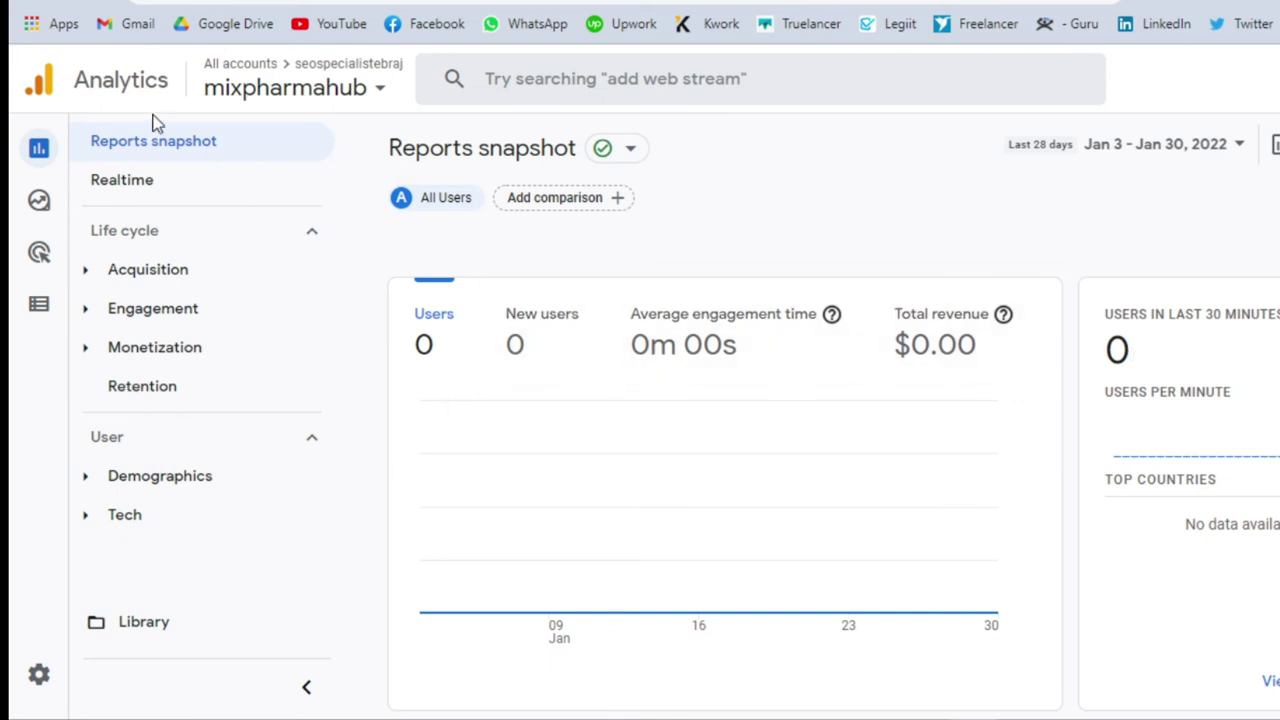
In Google Analytics, look at the mixpharmahub property's Explorations page and its Reports snapshot, down to the campaign and country cards
mouse_move(35, 343)
left_click(62, 205)
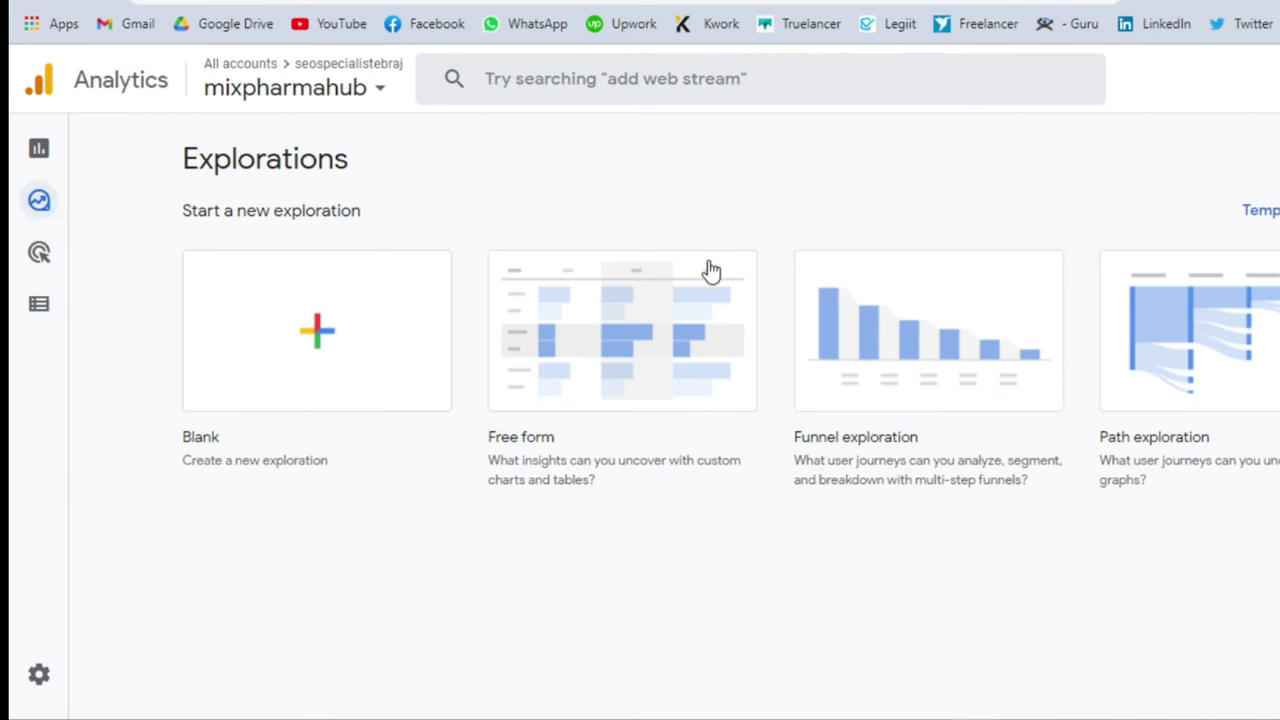
left_click(54, 161)
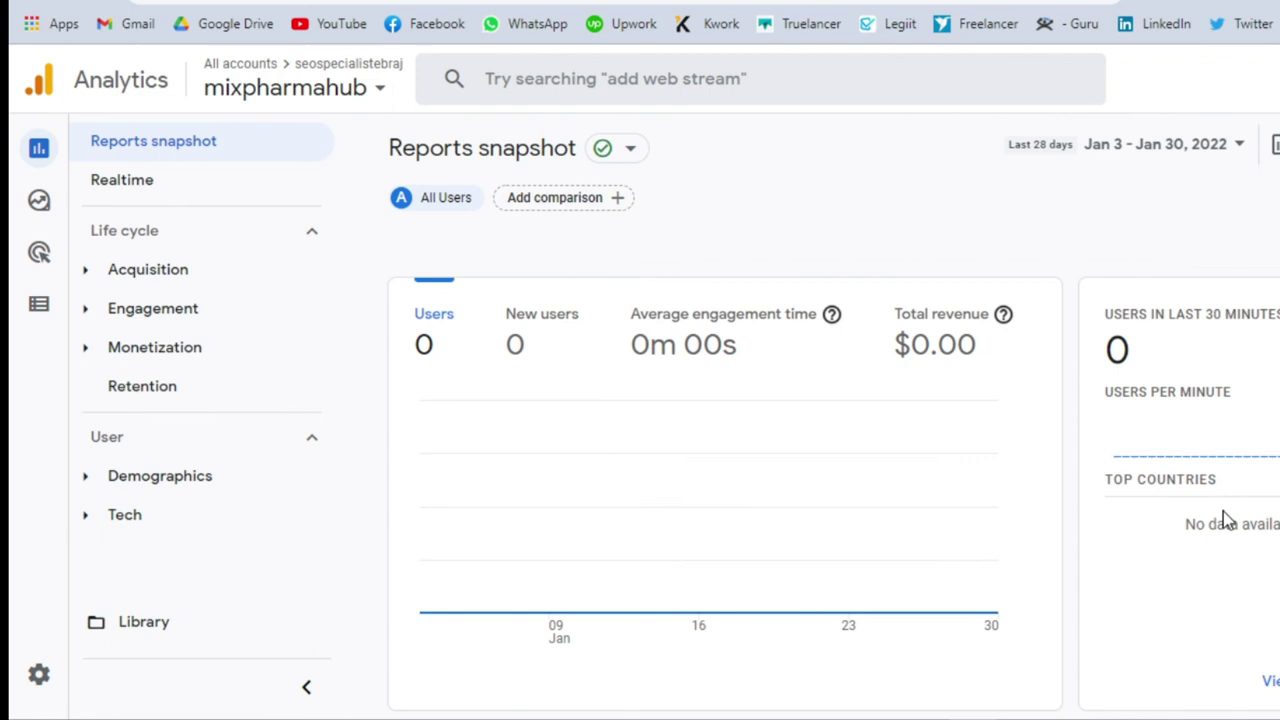
scroll(833, 450, "down", 10)
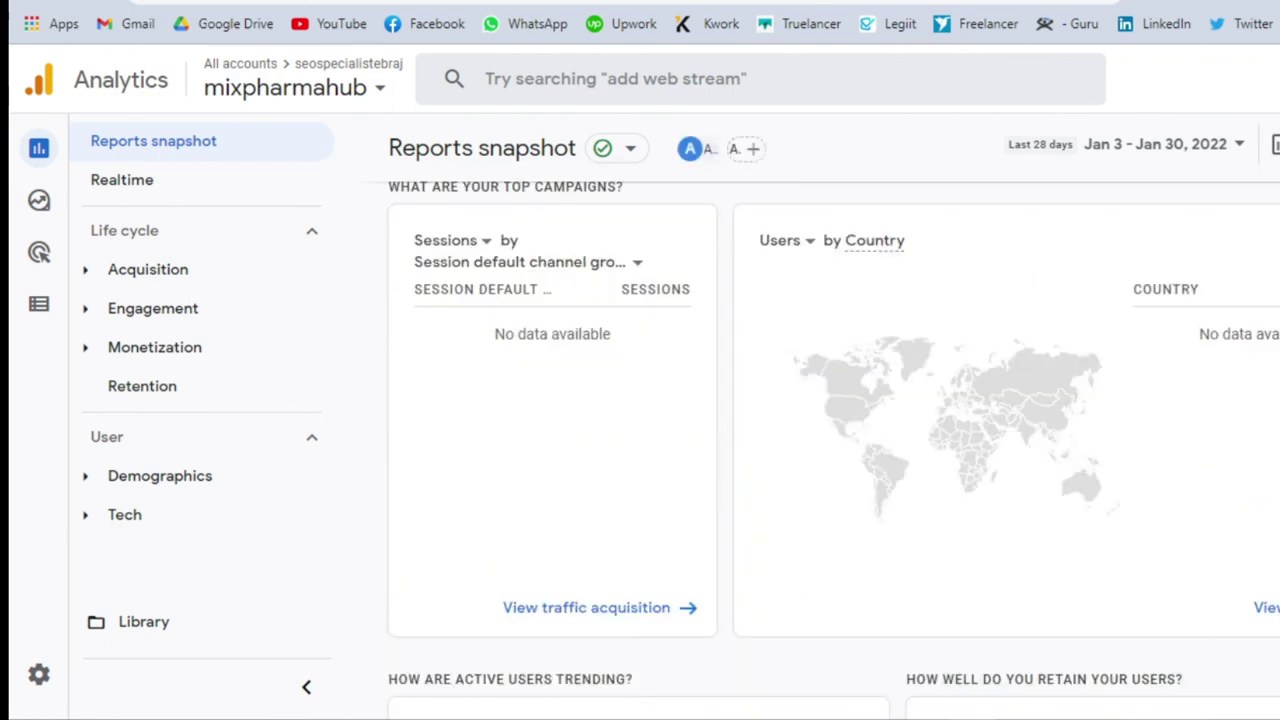